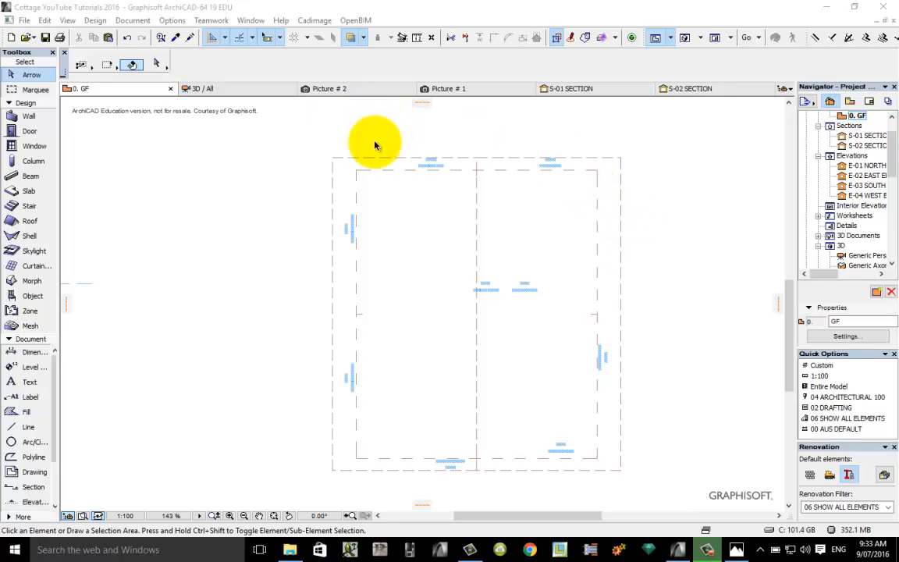
- View the cottage roof in 3D and look through the Cadimage coverings commands
left_click(684, 39)
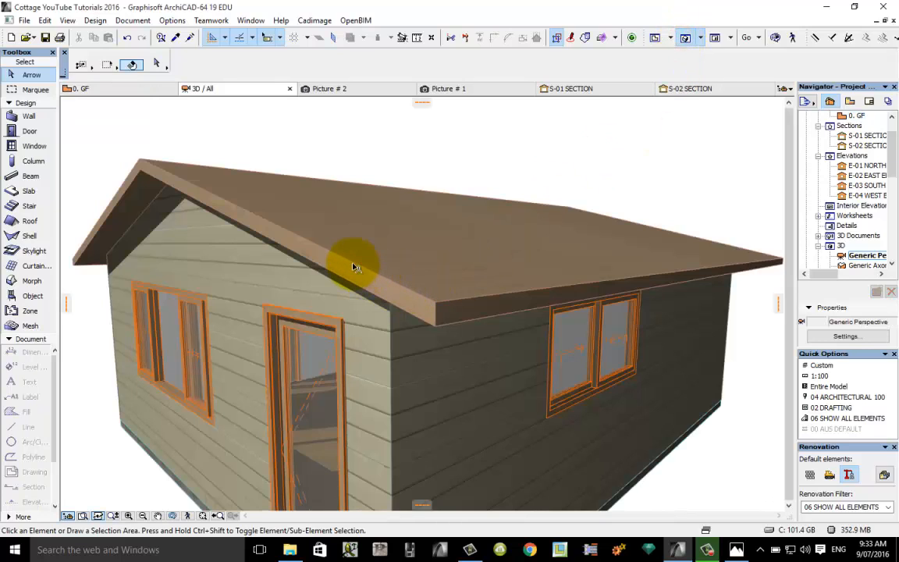
left_click(189, 193)
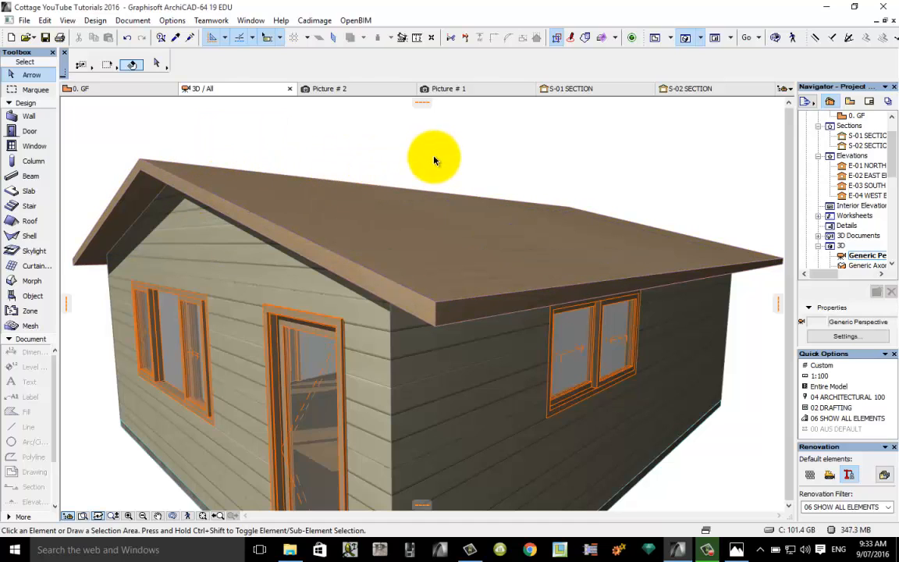
left_click(316, 22)
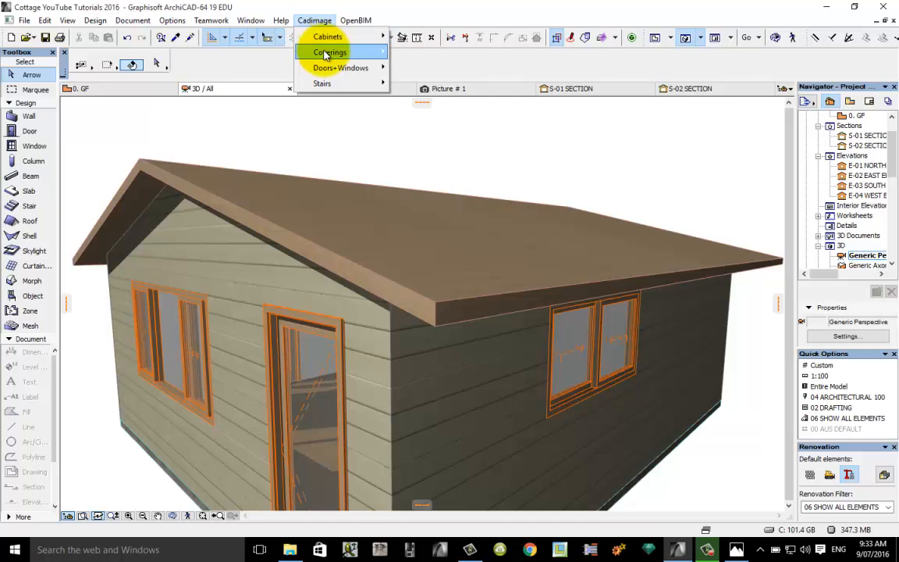
mouse_move(326, 55)
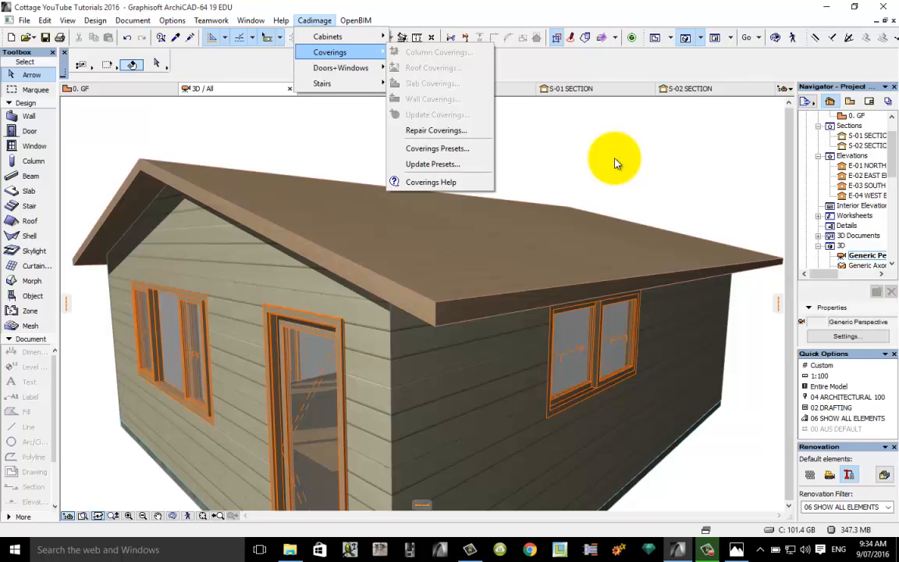
left_click(656, 44)
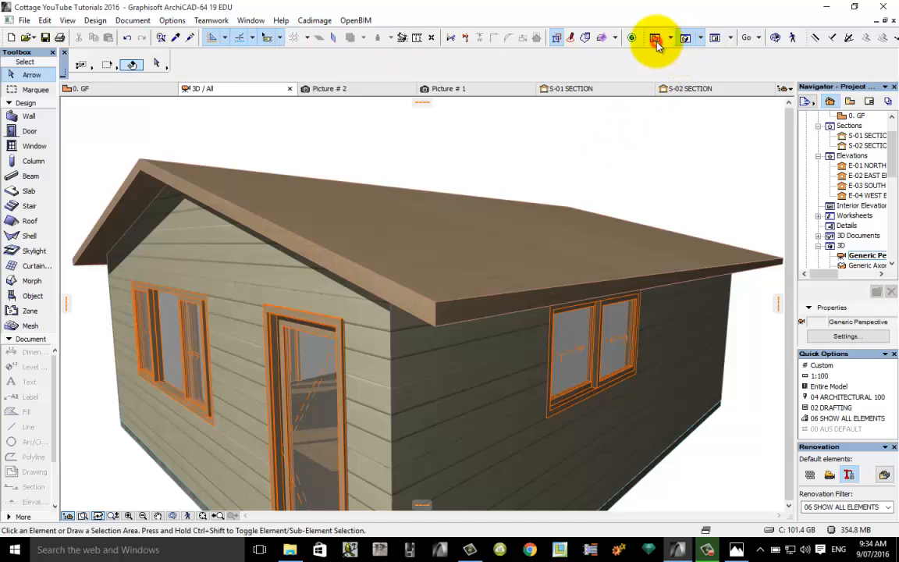
- Select the whole roof on the ground floor plan and open the Cadimage Roof Coverings settings for it
left_click(656, 43)
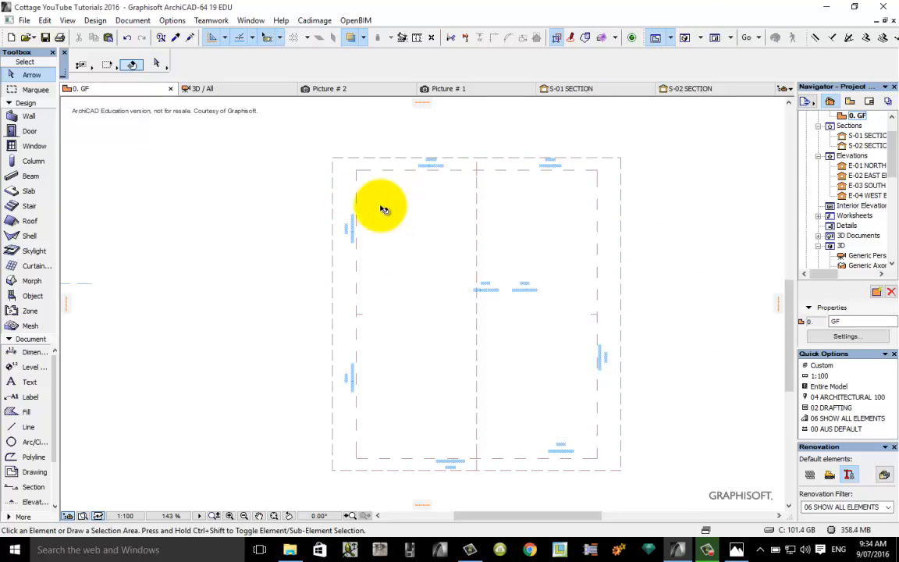
left_click(348, 204)
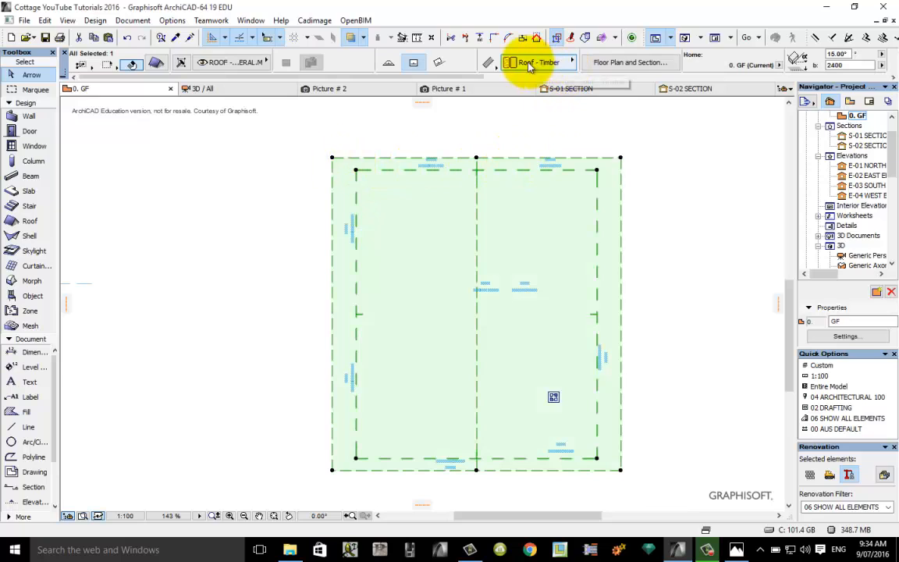
left_click(314, 22)
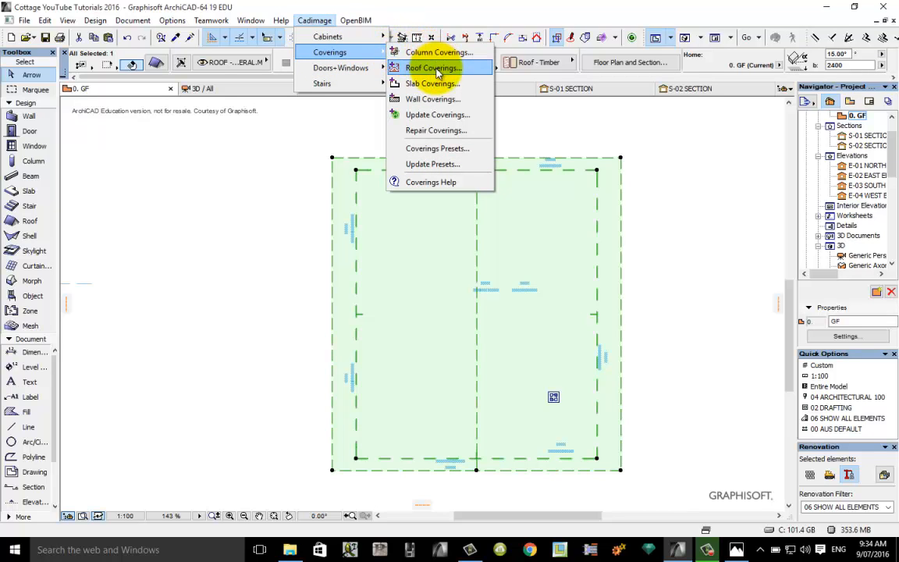
left_click(435, 68)
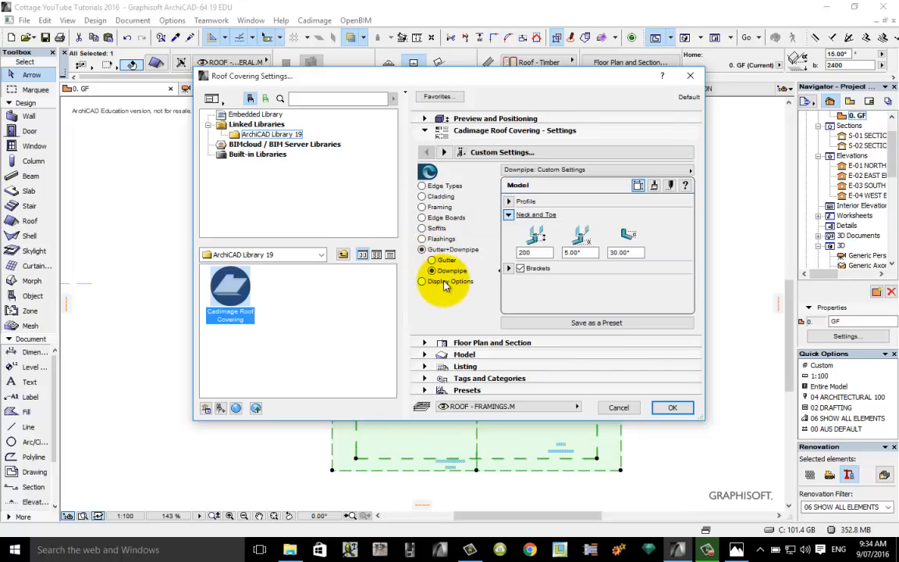
- Examine the covering's default edge types and the available roof type options
left_click(422, 187)
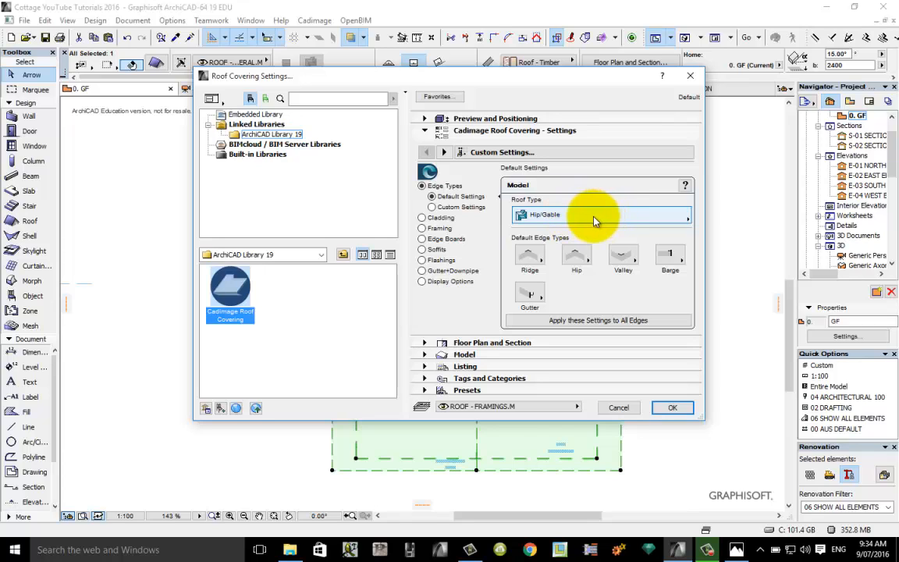
left_click(571, 220)
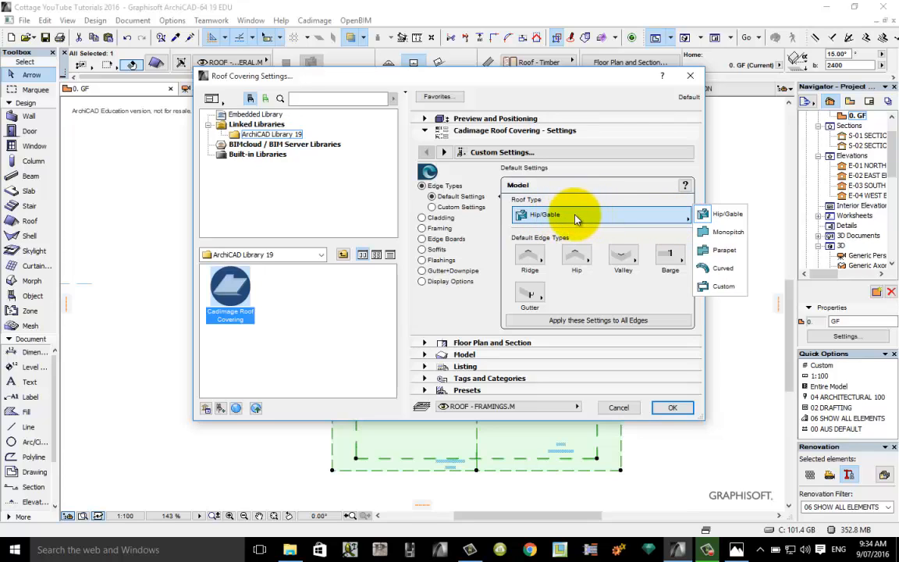
left_click(424, 221)
- Choose the Corrugate cladding profile for the roof covering and check its surface setting
left_click(424, 220)
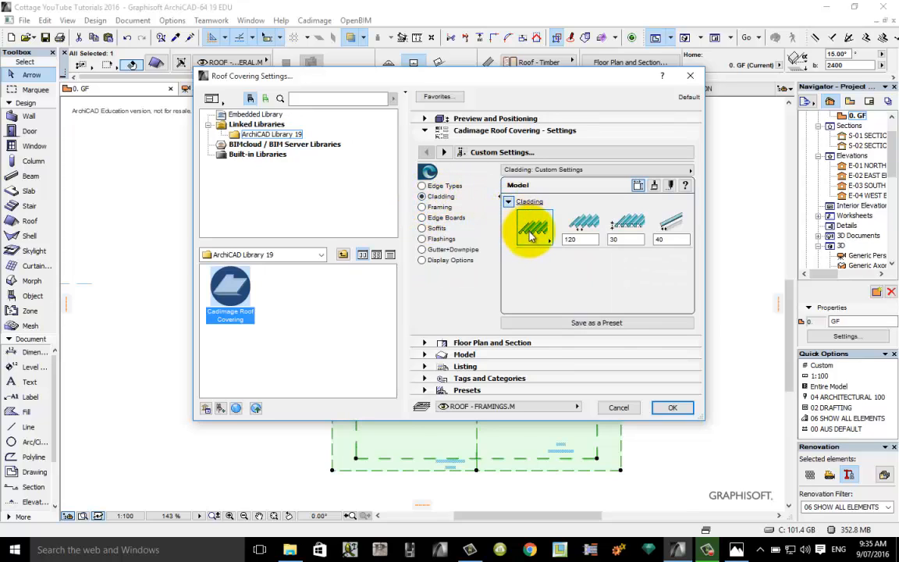
left_click(535, 239)
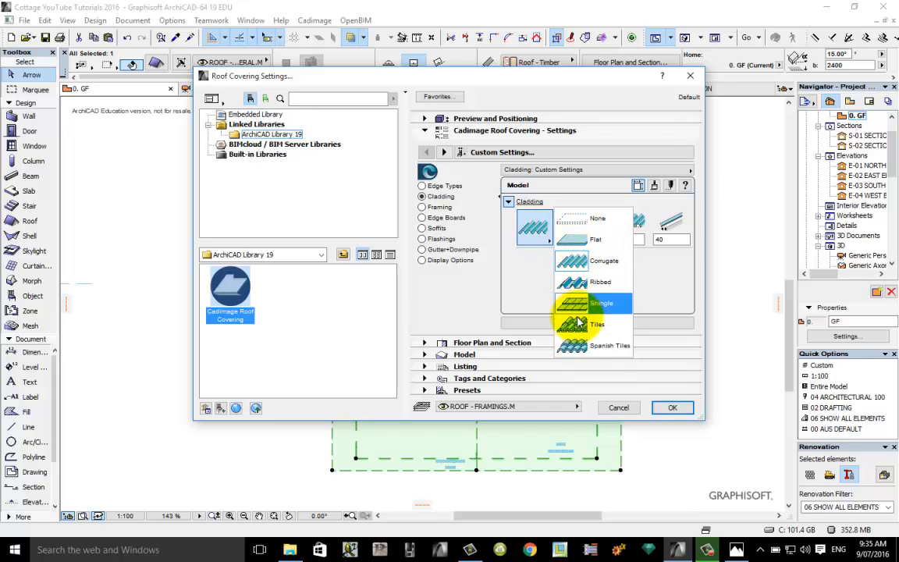
left_click(580, 263)
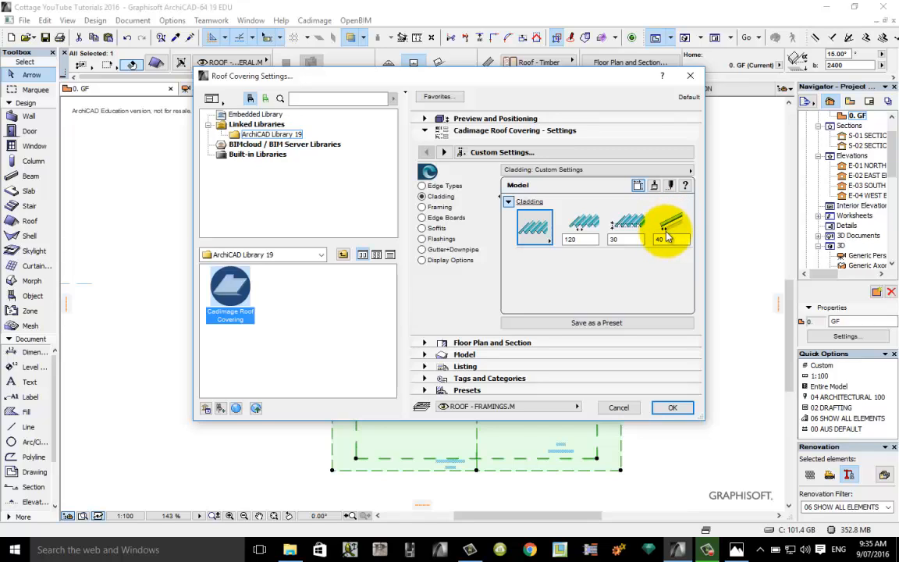
left_click(654, 186)
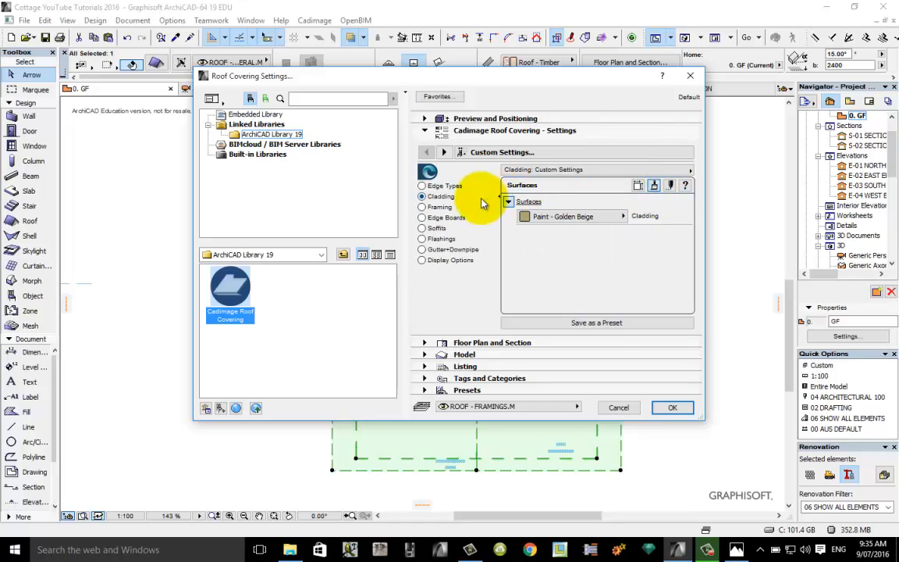
left_click(639, 185)
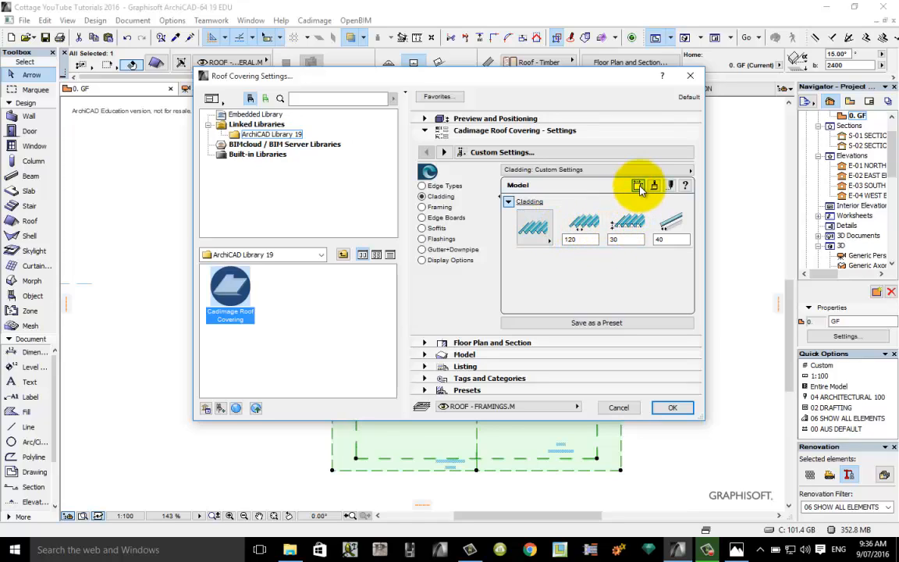
- Open the purlin framing settings and check the roof batten size and spacing in the cottage specification image in Photos, returning to ArchiCAD
left_click(422, 208)
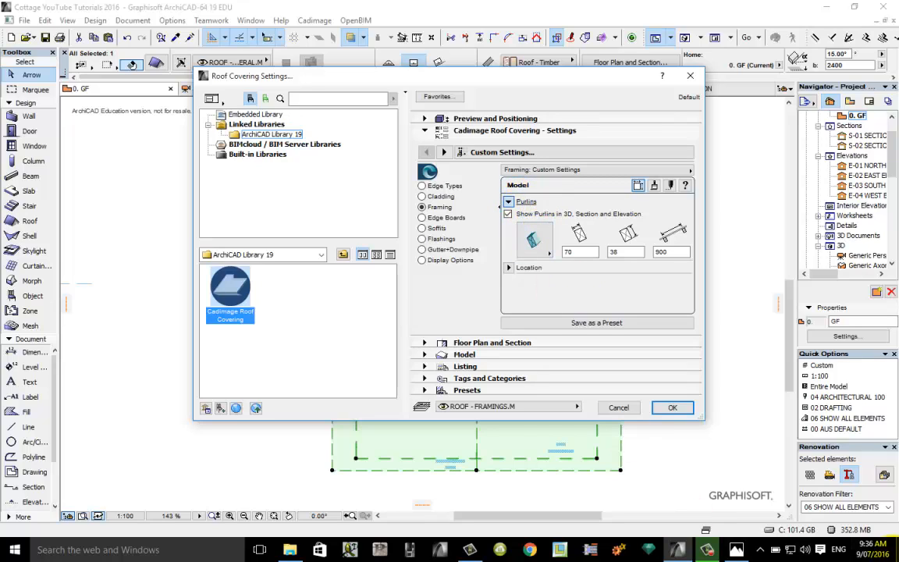
left_click(740, 550)
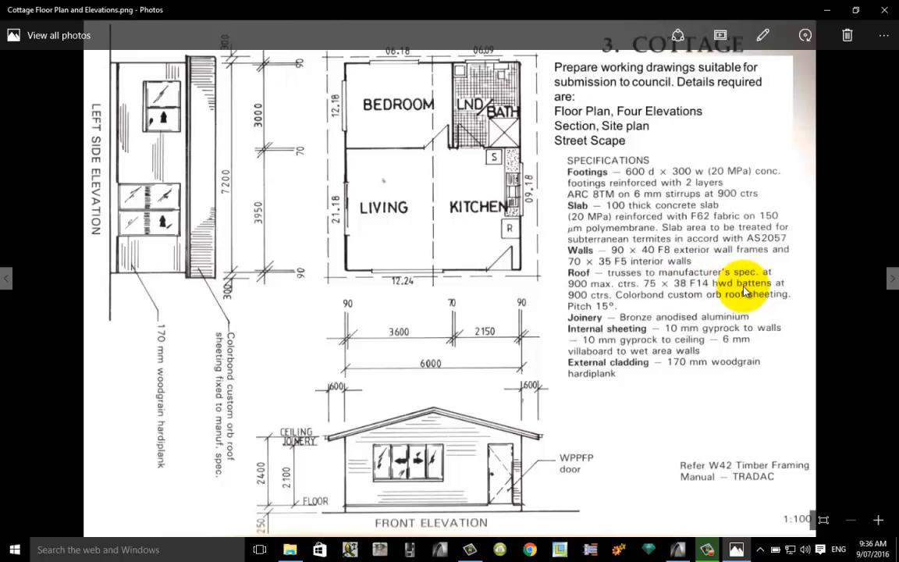
left_click(684, 549)
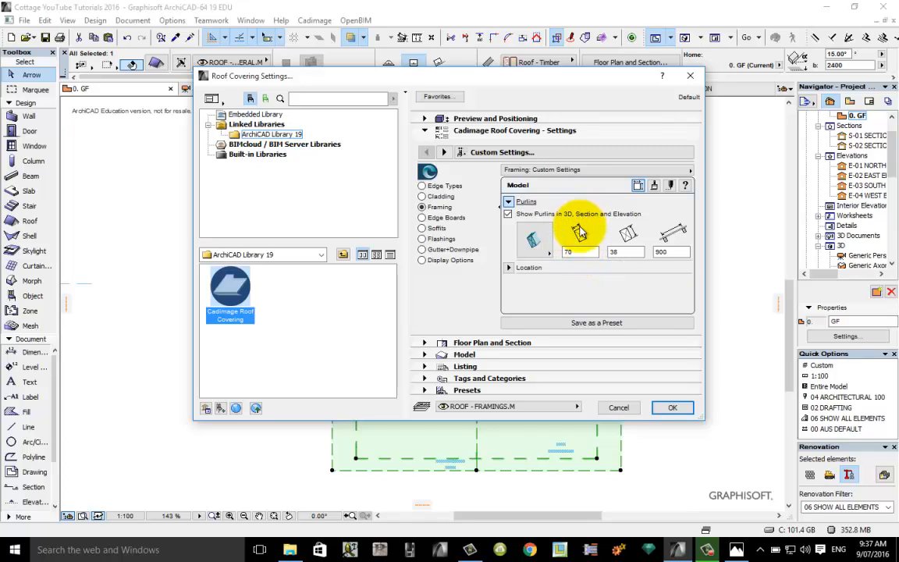
double_click(568, 253)
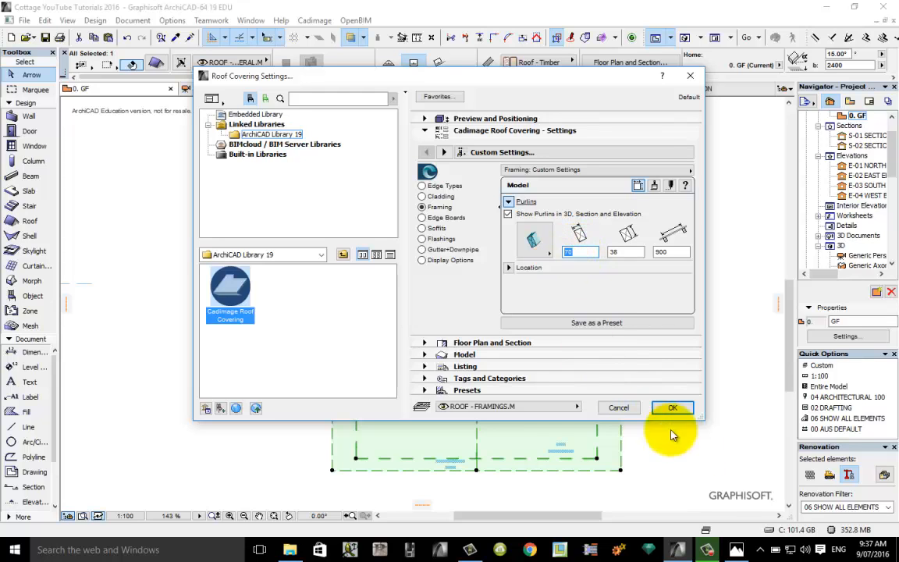
left_click(736, 550)
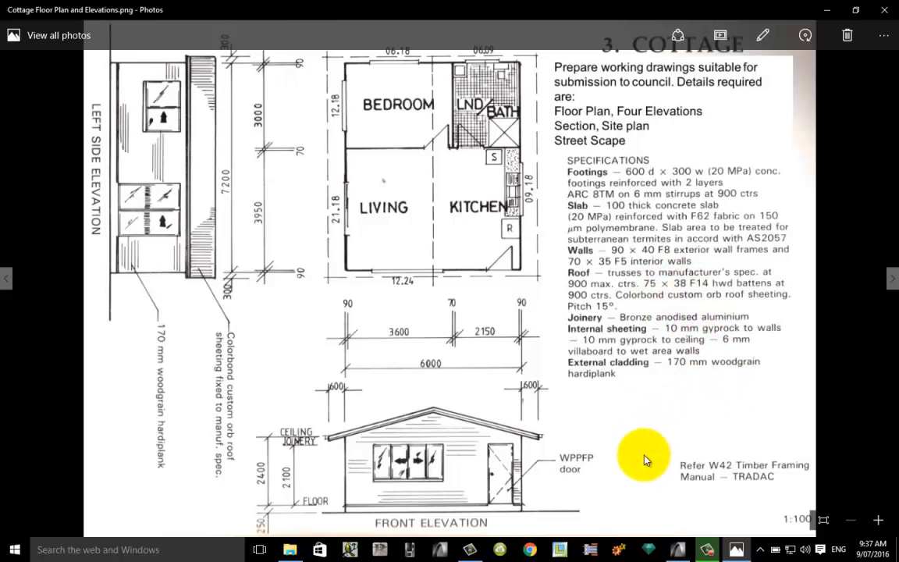
right_click(681, 549)
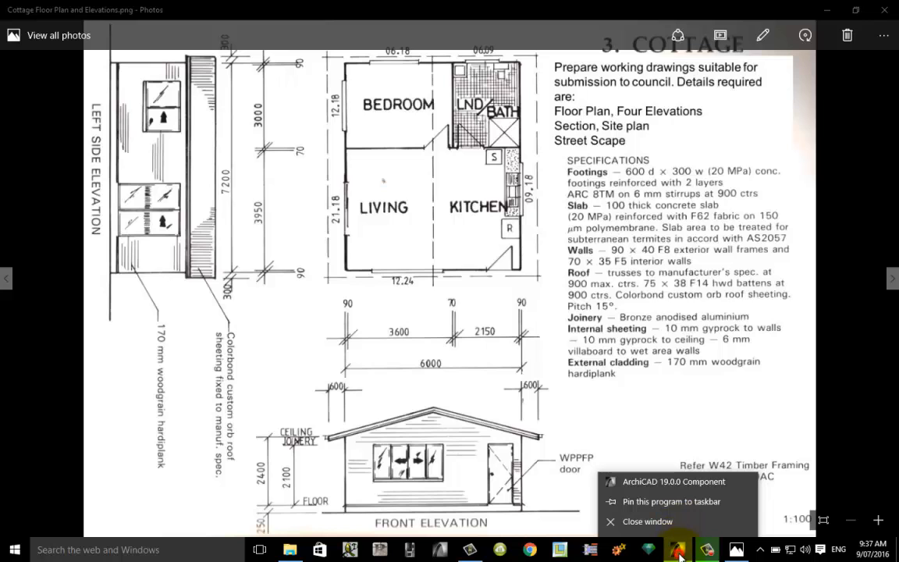
left_click(693, 479)
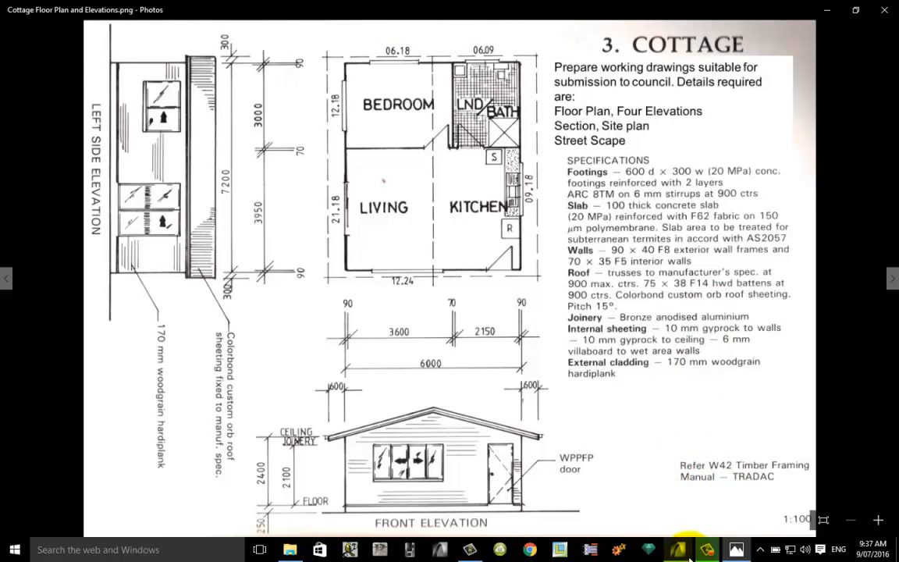
left_click(631, 531)
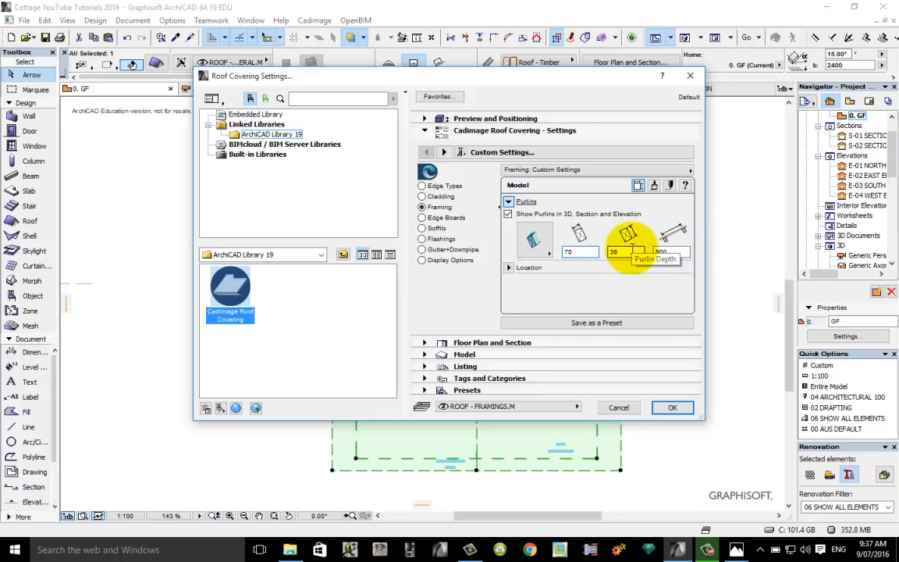
- Set the purlin depth to 75 and the purlin width to 38
key("Tab")
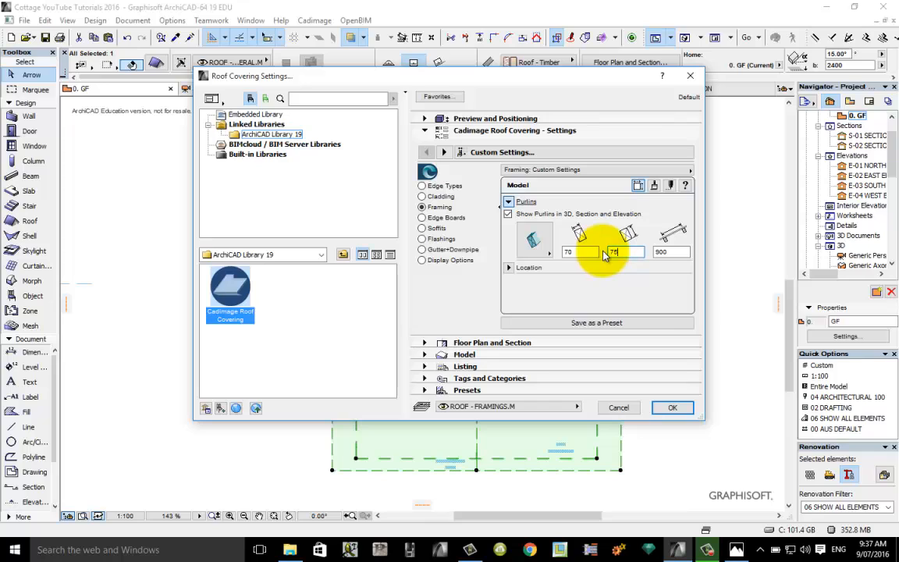
double_click(582, 252)
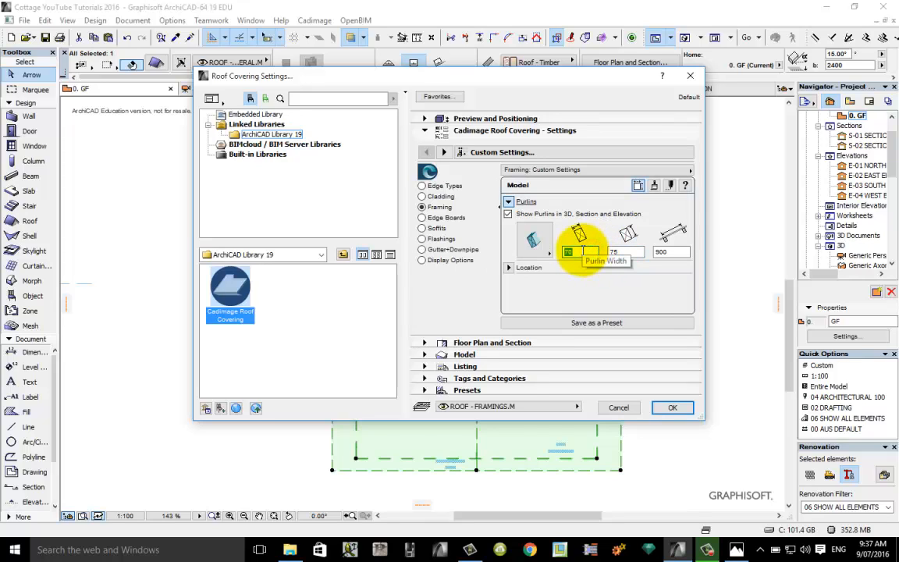
type("38")
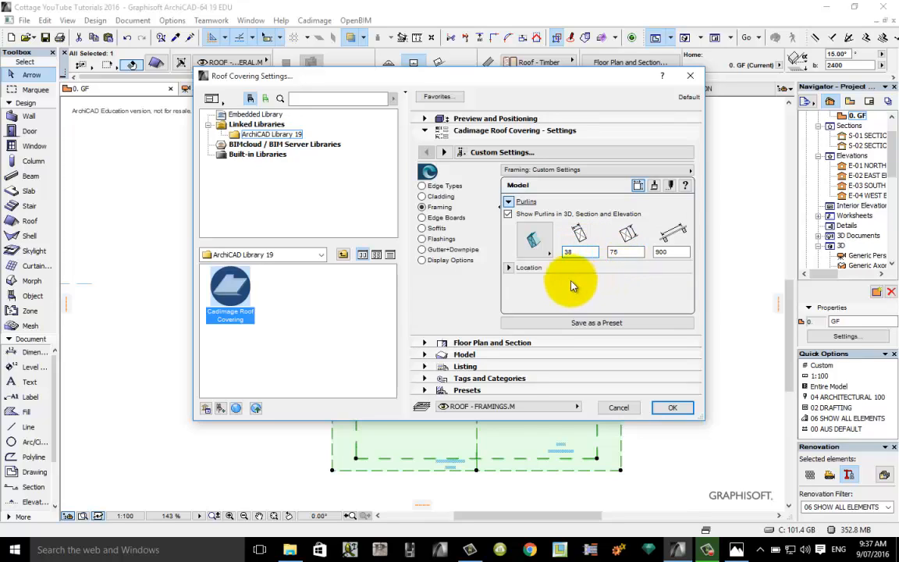
left_click_drag(573, 251, 546, 251)
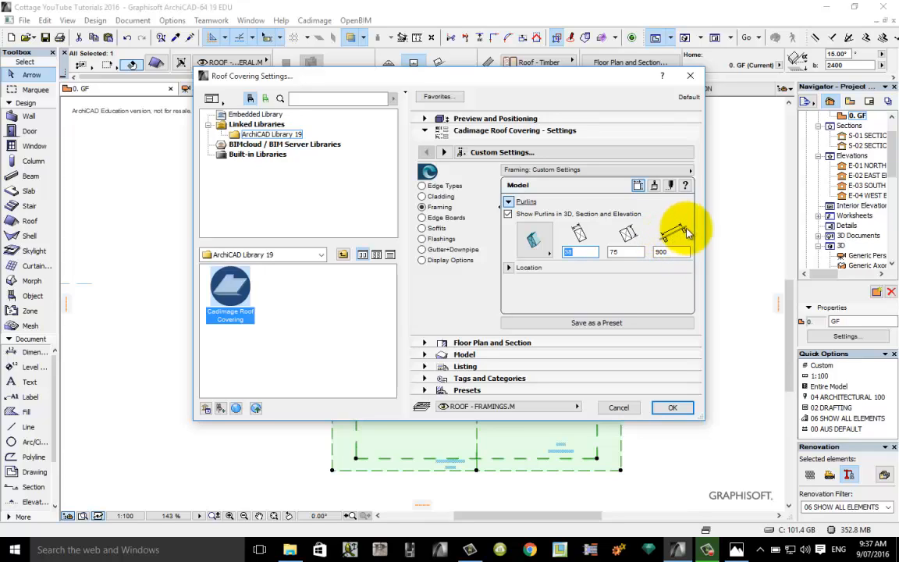
- Examine the edge board profile options and the fascia, barge and ridge board settings
left_click(422, 218)
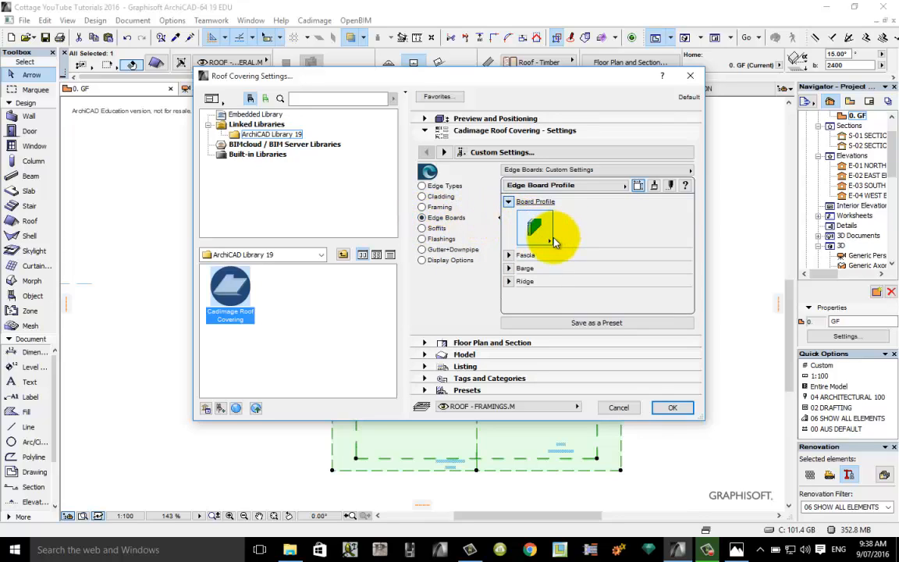
left_click(549, 243)
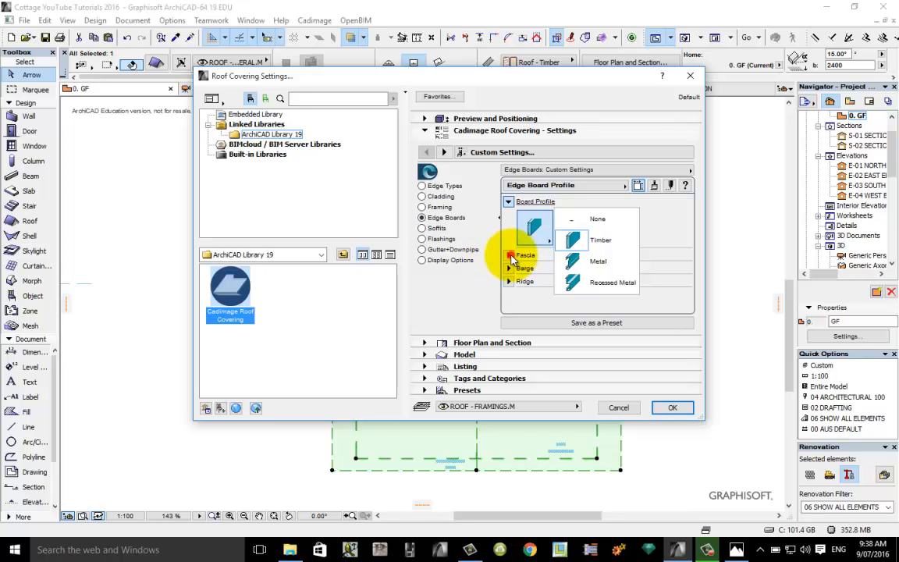
left_click(511, 258)
left_click(510, 257)
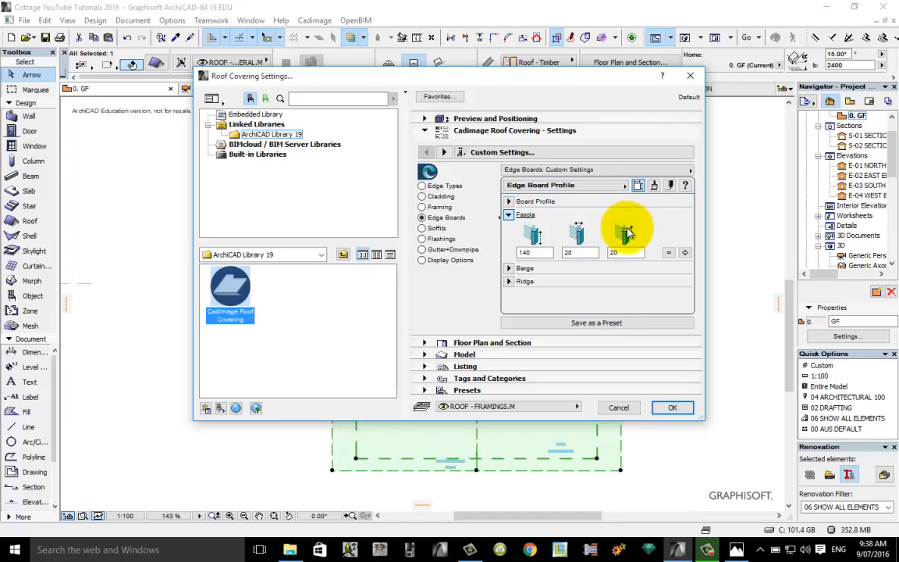
left_click(510, 268)
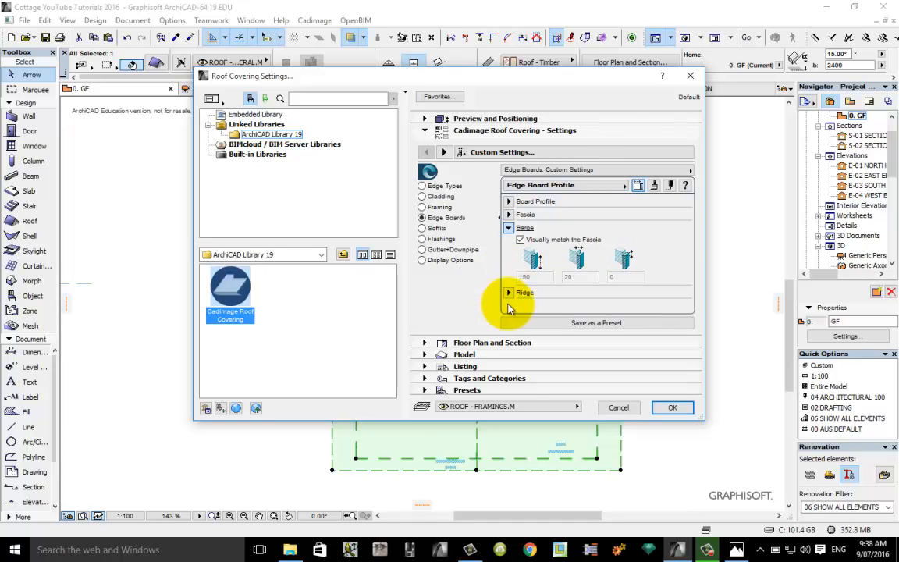
left_click(508, 294)
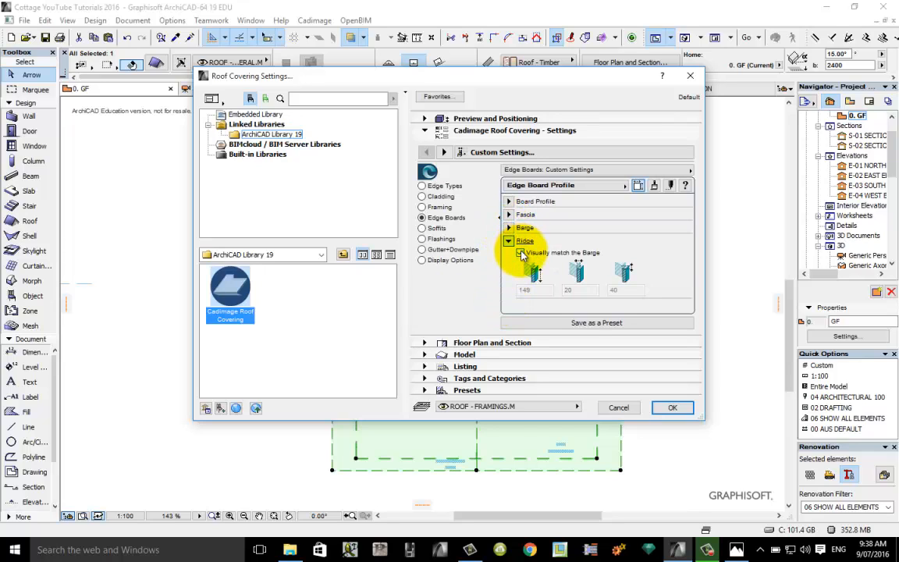
- Examine the soffit settings of the roof covering for the fascia edge and the barge edge
left_click(424, 228)
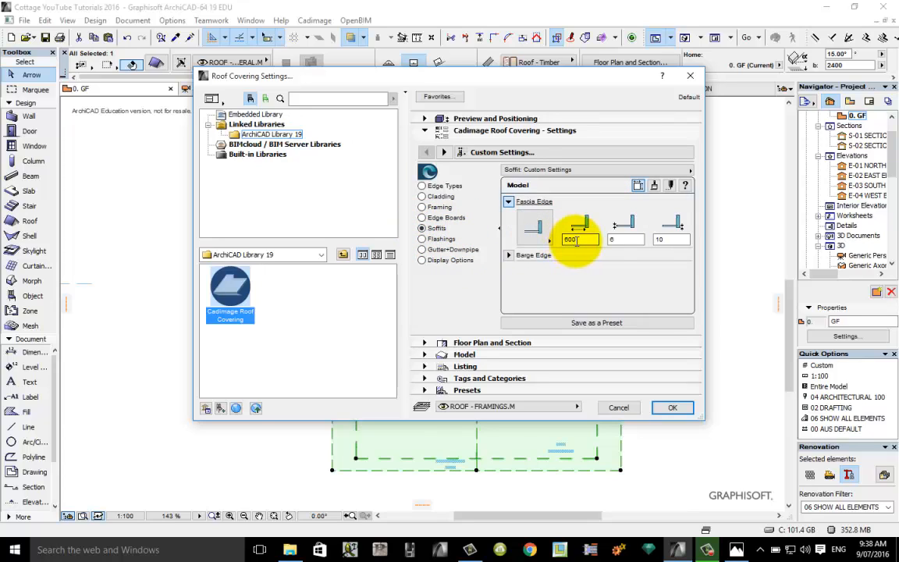
left_click(572, 239)
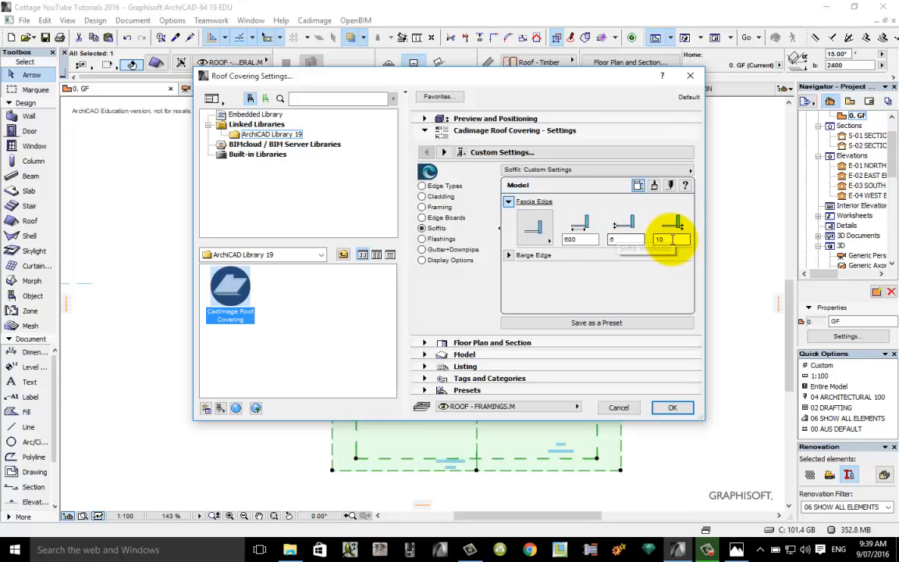
left_click(512, 261)
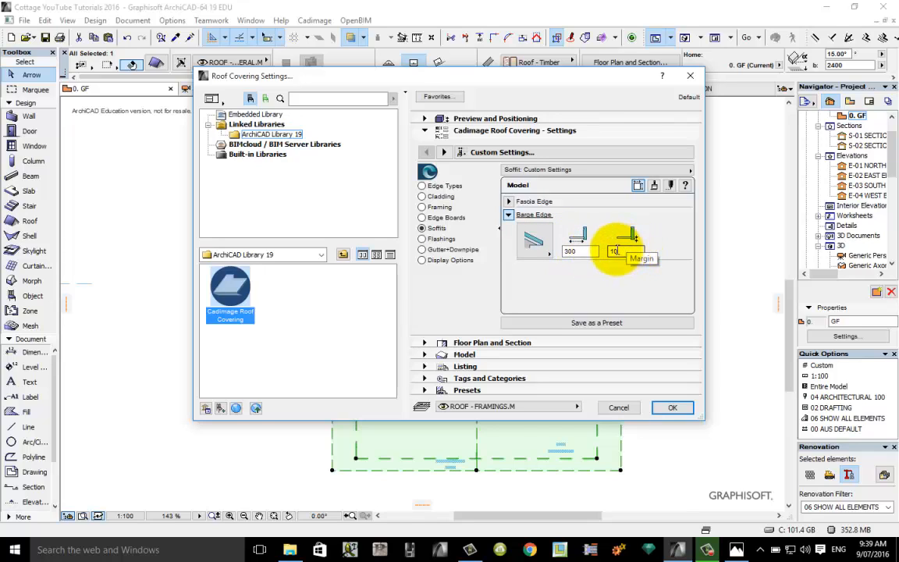
- Choose Run to End of Barge for the barge flashing and check the hip/ridge flashing settings
left_click(423, 239)
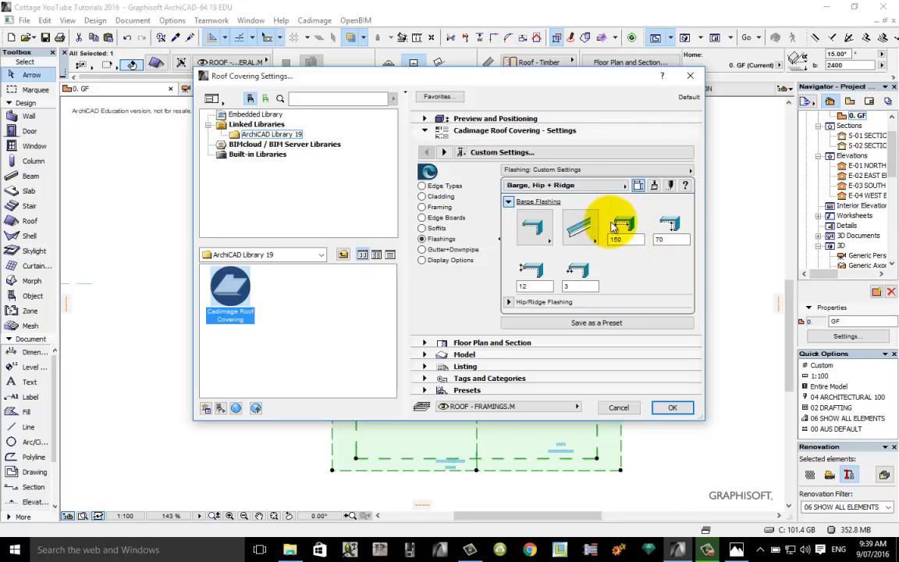
left_click(547, 241)
left_click(572, 252)
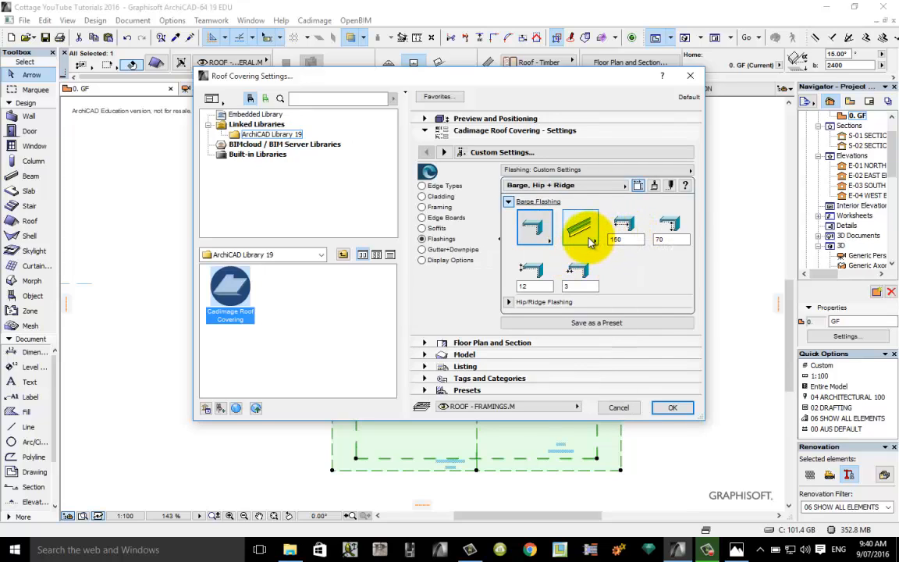
left_click(589, 242)
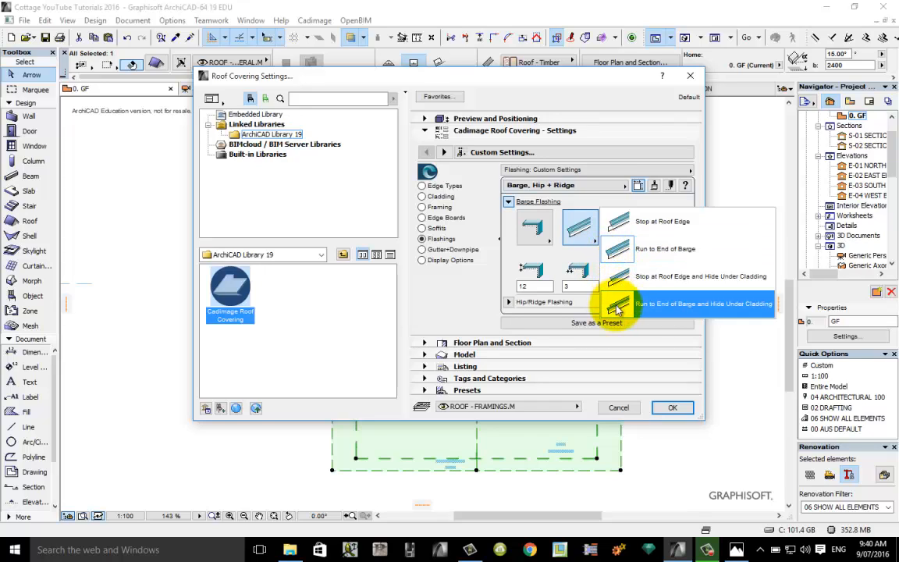
left_click(621, 252)
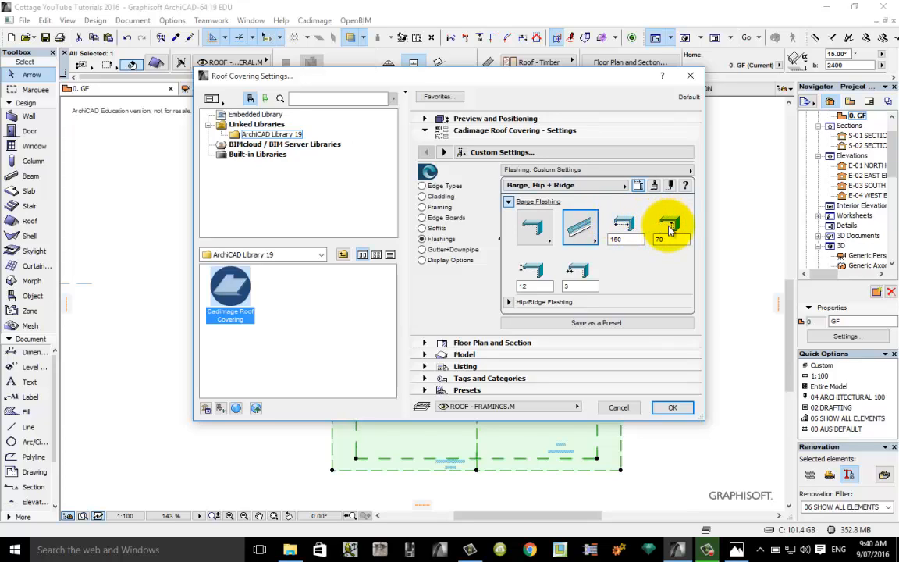
left_click(509, 302)
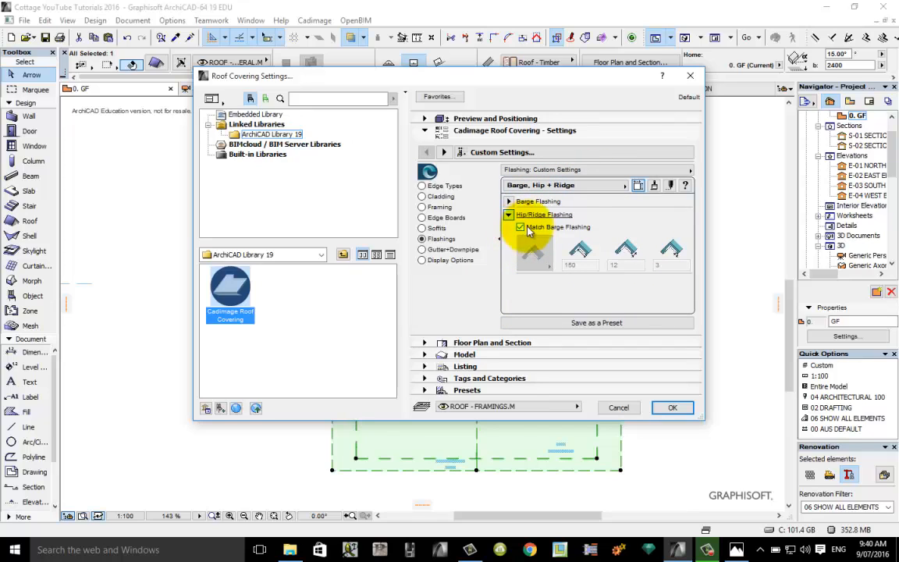
- Choose the Quarter Round profile for the regular gutter of the roof covering
left_click(421, 250)
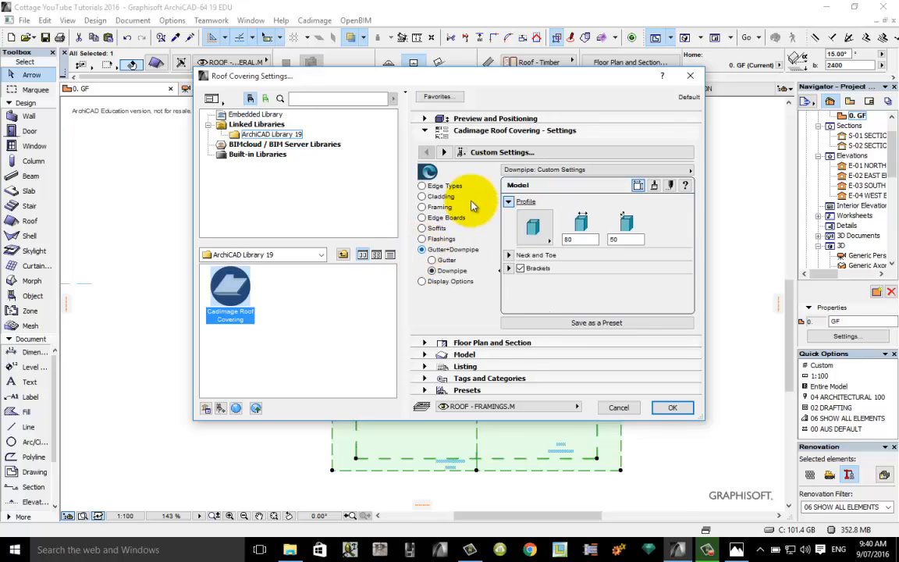
left_click(431, 262)
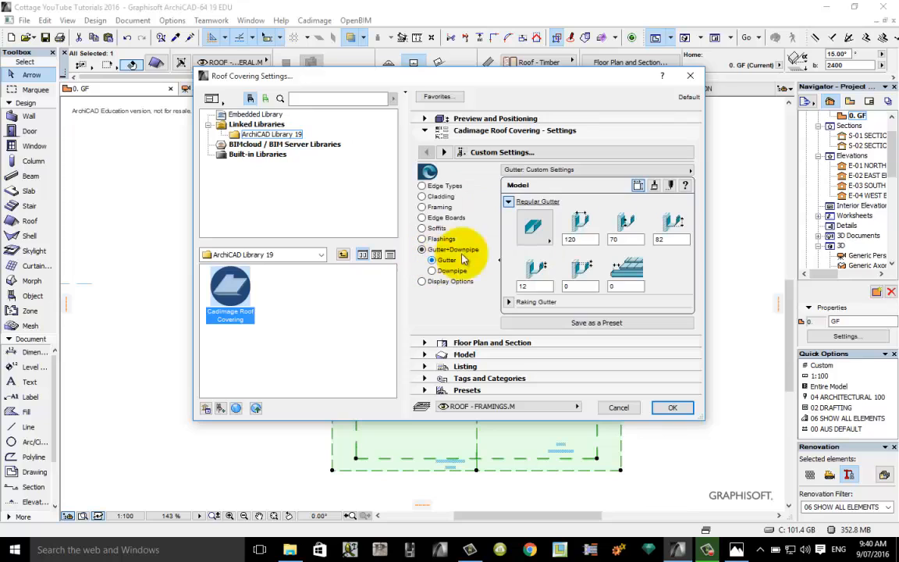
left_click(544, 242)
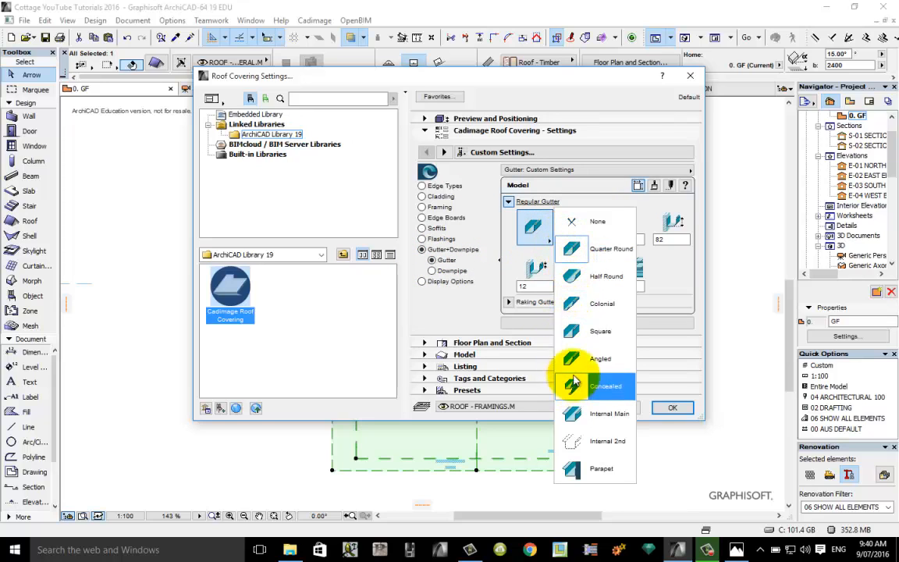
left_click(574, 251)
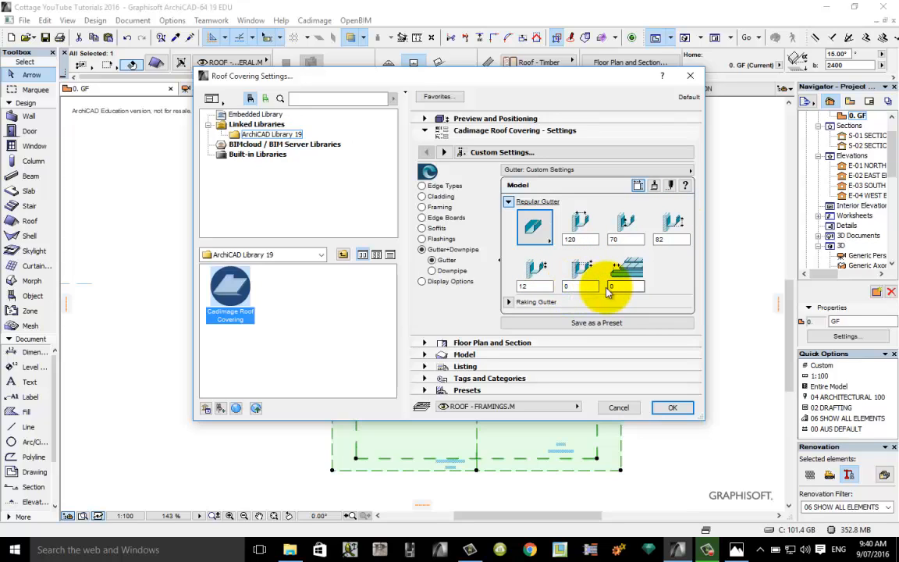
- Choose the Rectangular downpipe profile and check its size and its neck and toe settings
left_click(431, 272)
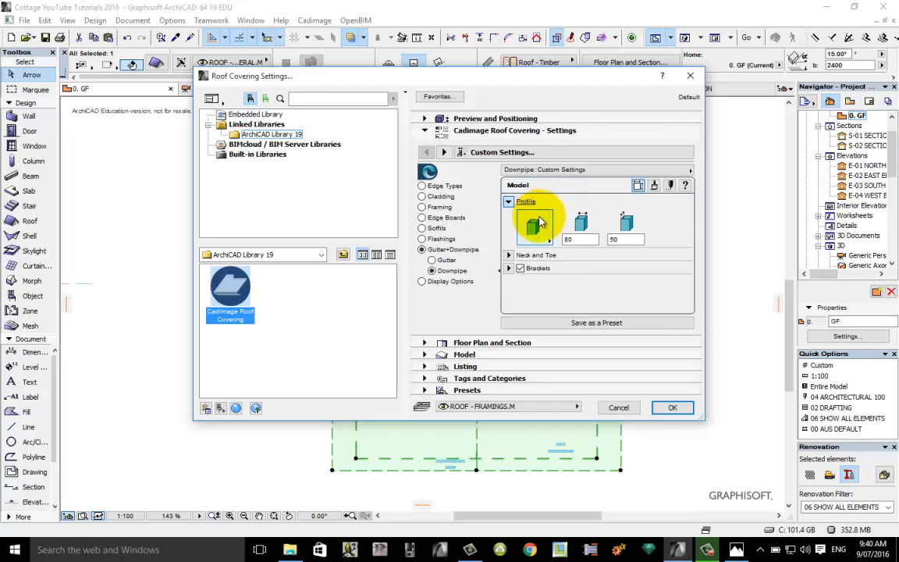
left_click(542, 228)
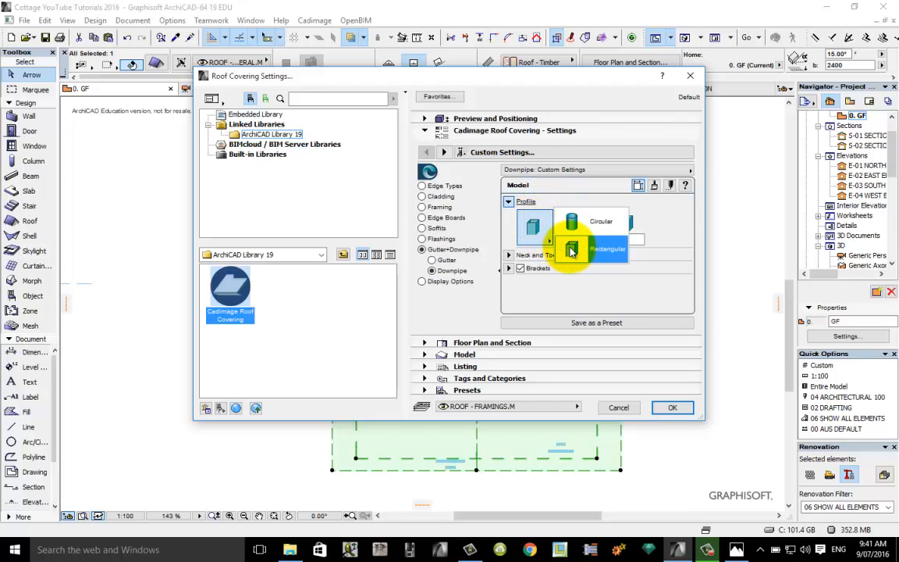
left_click(572, 250)
left_click(544, 233)
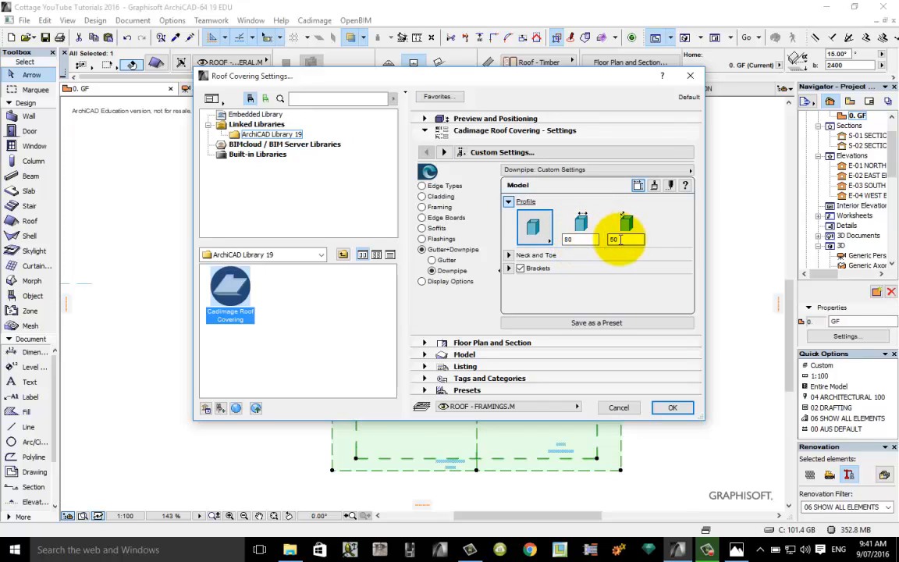
left_click(509, 256)
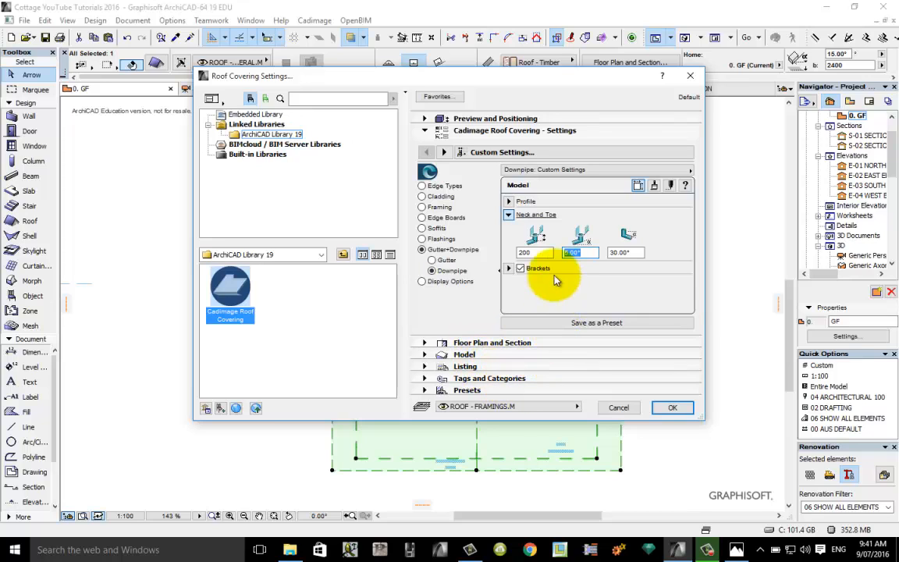
- Check the available layers, keep the roof covering on ROOF - FRAMINGS.M and create it with the chosen settings
left_click(575, 408)
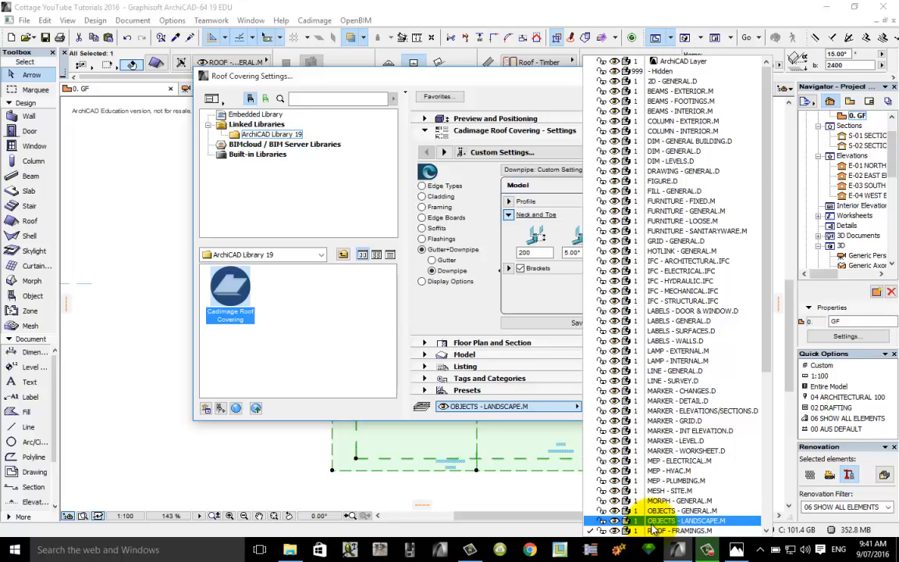
scroll(663, 530, "down", 3)
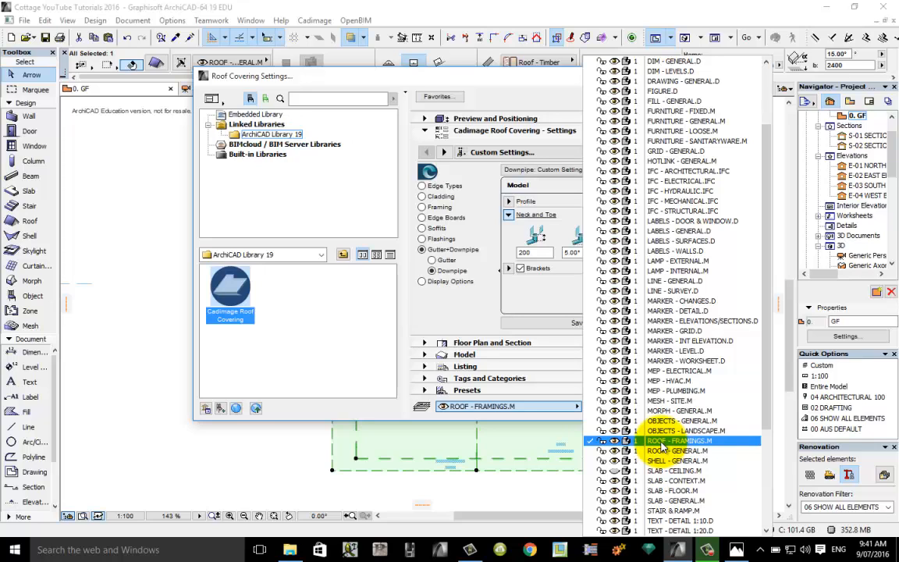
scroll(602, 444, "up", 3)
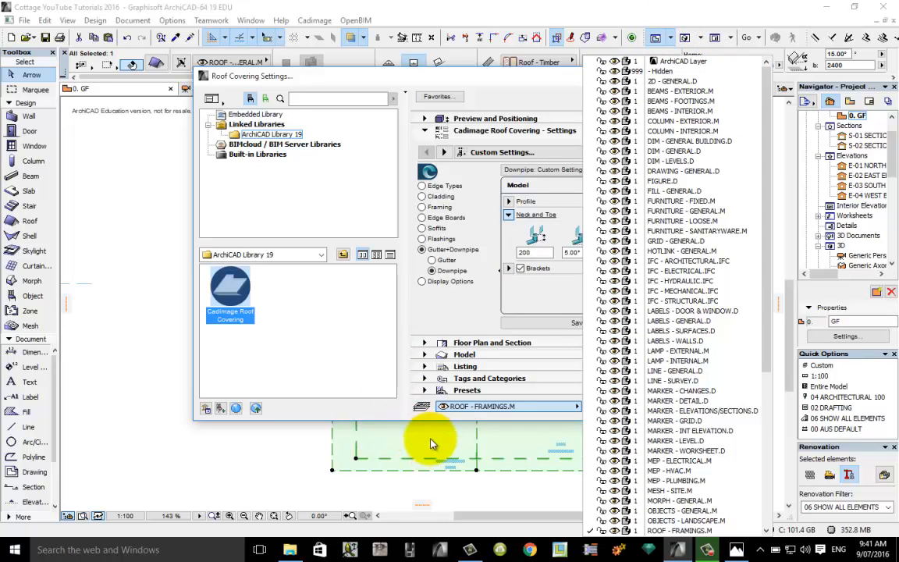
left_click(392, 411)
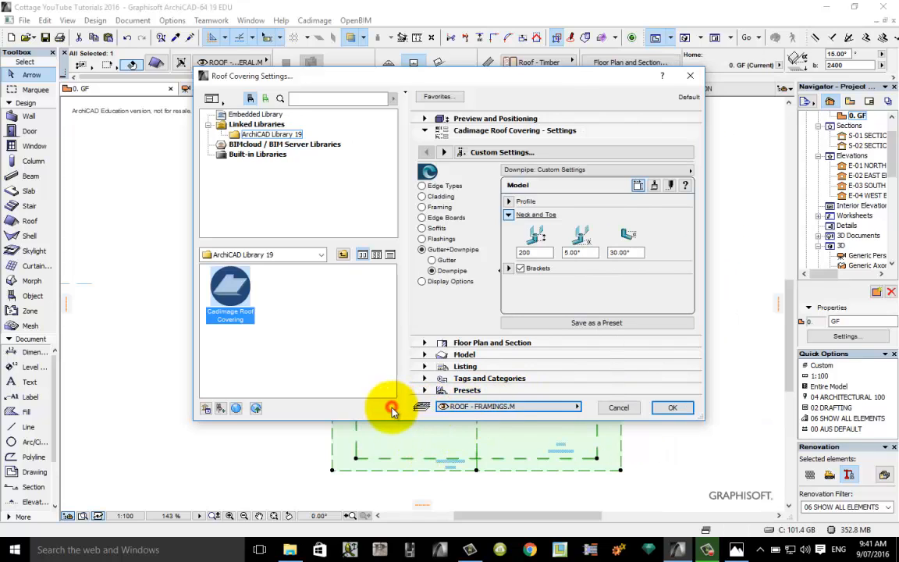
left_click(662, 409)
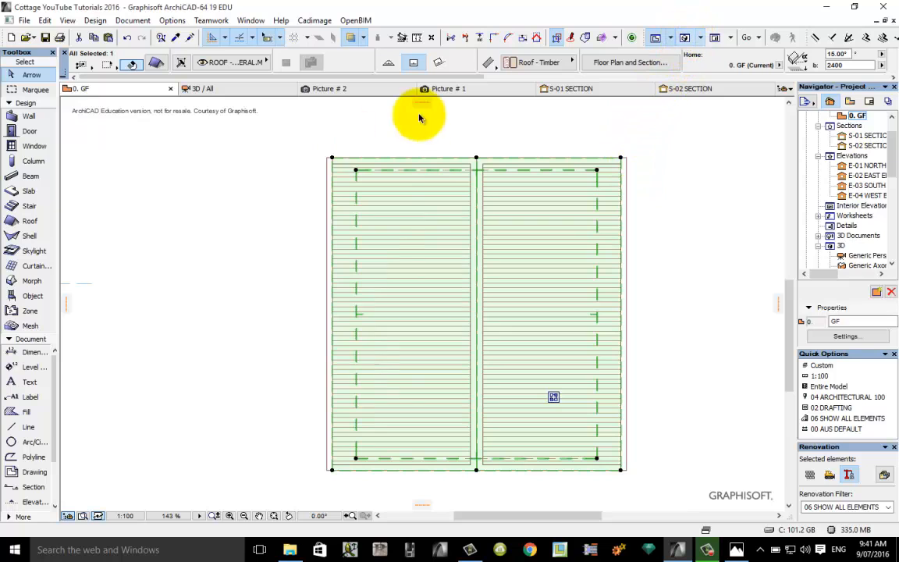
- Examine the new roof covering in the 3D view, including the barge end, gutter and underside of the eaves
left_click(258, 96)
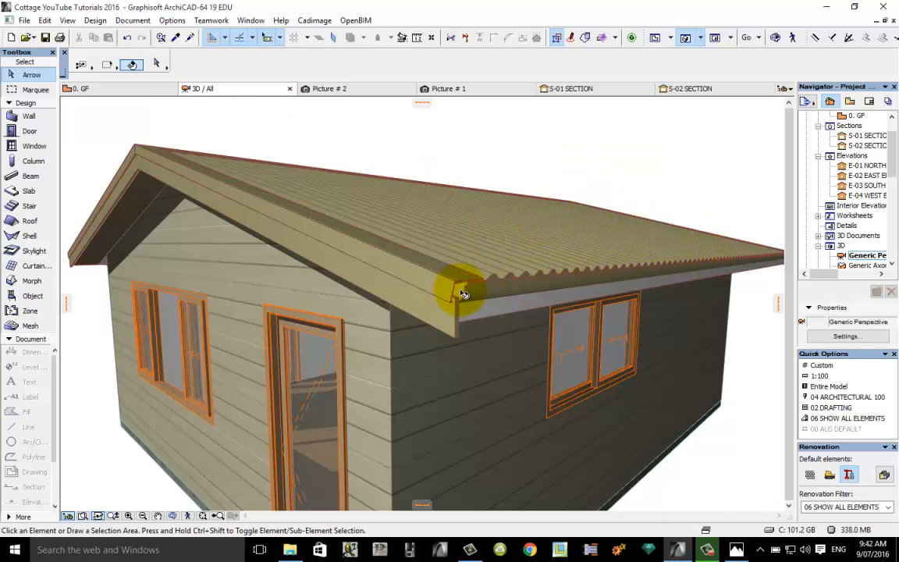
scroll(463, 293, "up", 2)
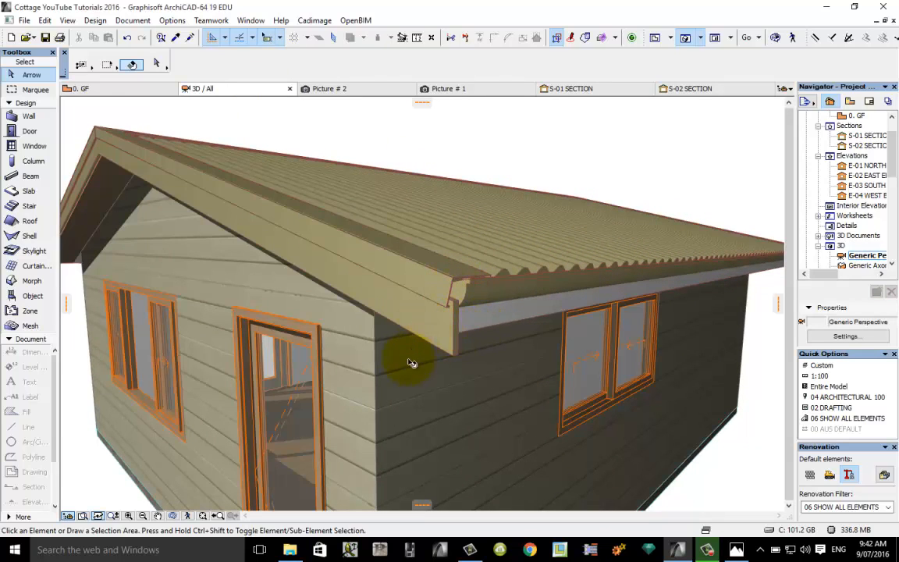
left_click(173, 516)
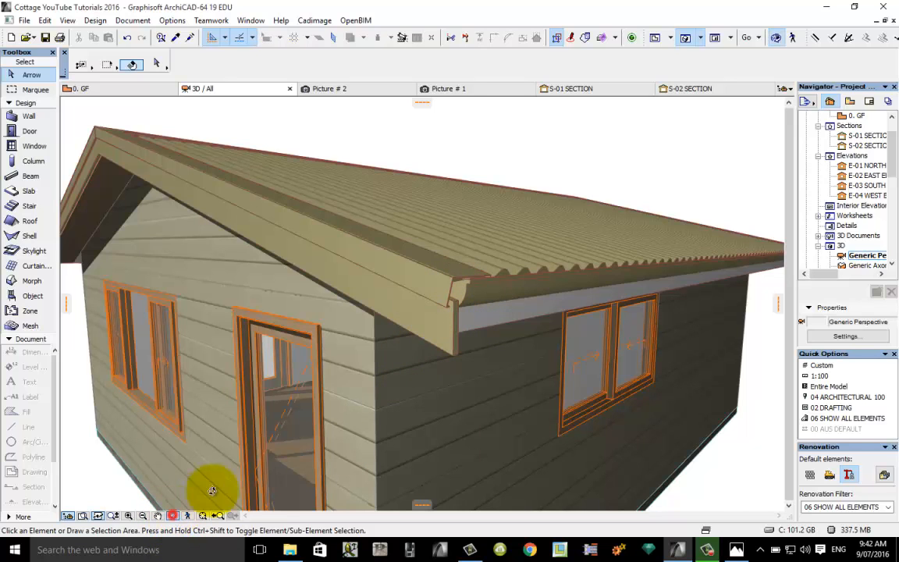
left_click_drag(393, 379, 443, 288)
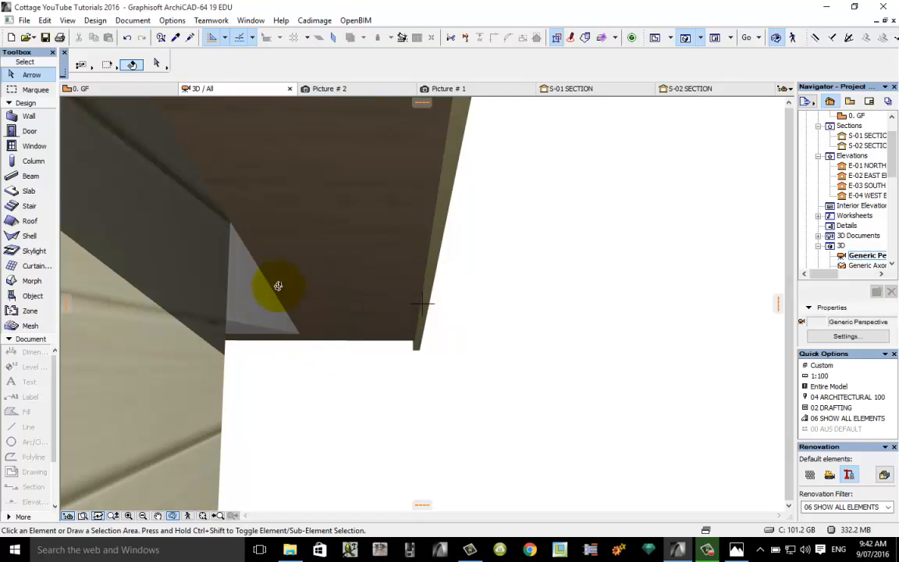
mouse_move(374, 258)
left_mouse_down()
mouse_move(358, 293)
mouse_move(291, 315)
mouse_move(231, 275)
mouse_move(106, 273)
mouse_move(489, 297)
mouse_move(424, 321)
mouse_move(284, 340)
mouse_move(269, 328)
left_mouse_up()
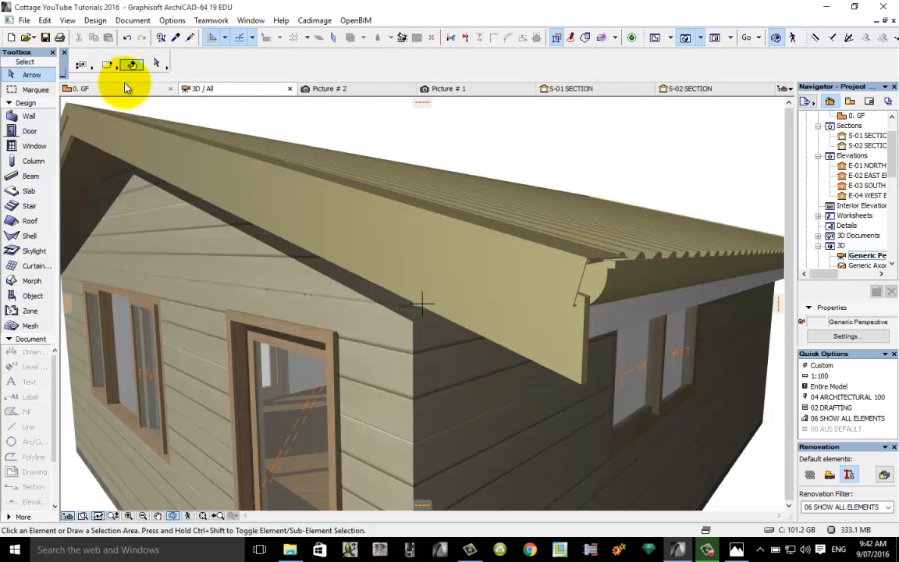
- Return to the ground floor plan and select the roof covering to inspect its south-east corner
left_click(104, 91)
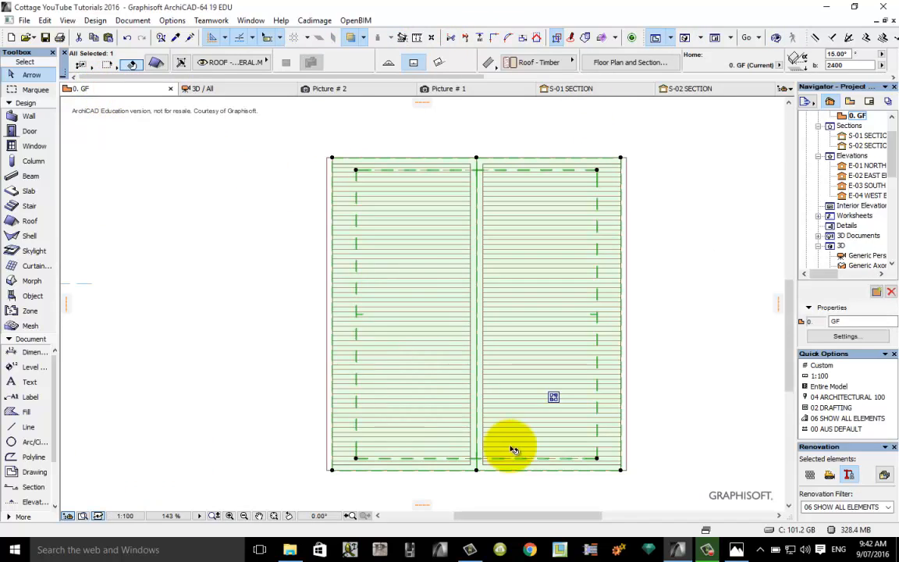
scroll(460, 160, "up", 2)
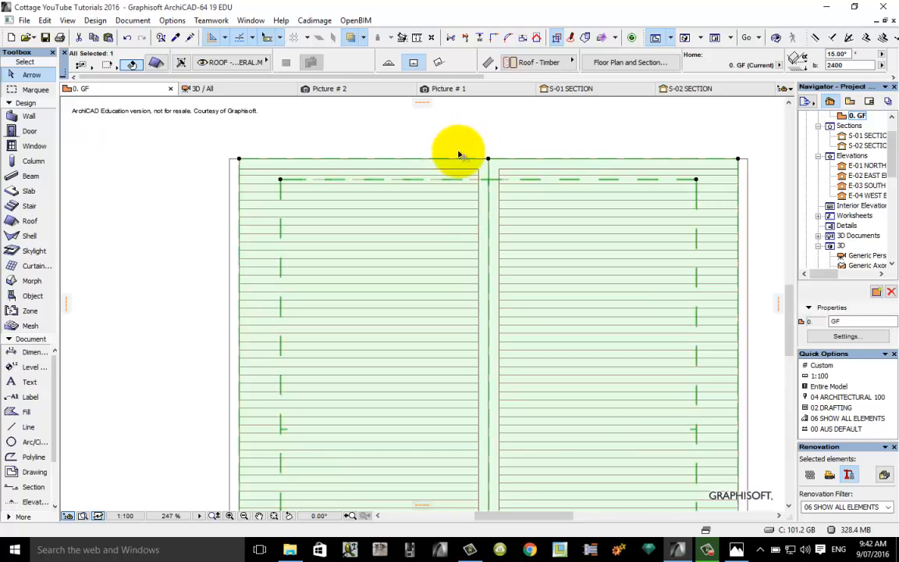
scroll(459, 154, "down", 7)
scroll(653, 446, "up", 5)
scroll(269, 237, "down", 3)
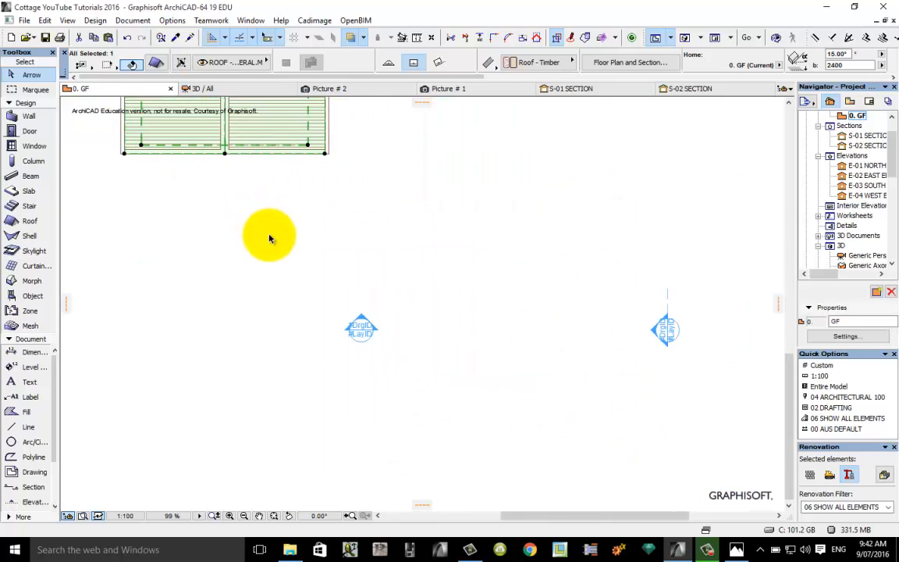
scroll(312, 142, "up", 6)
left_click(321, 161)
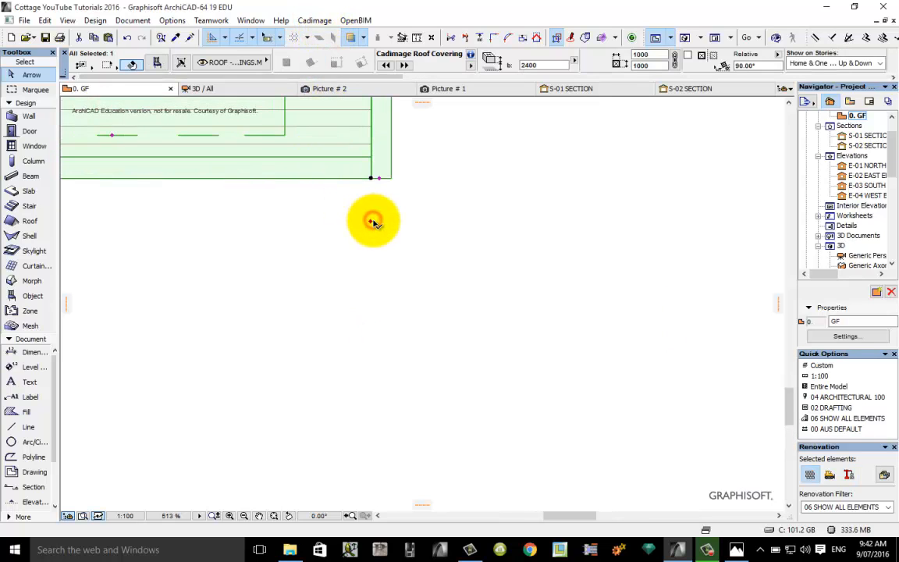
middle_click_drag(373, 221, 431, 432)
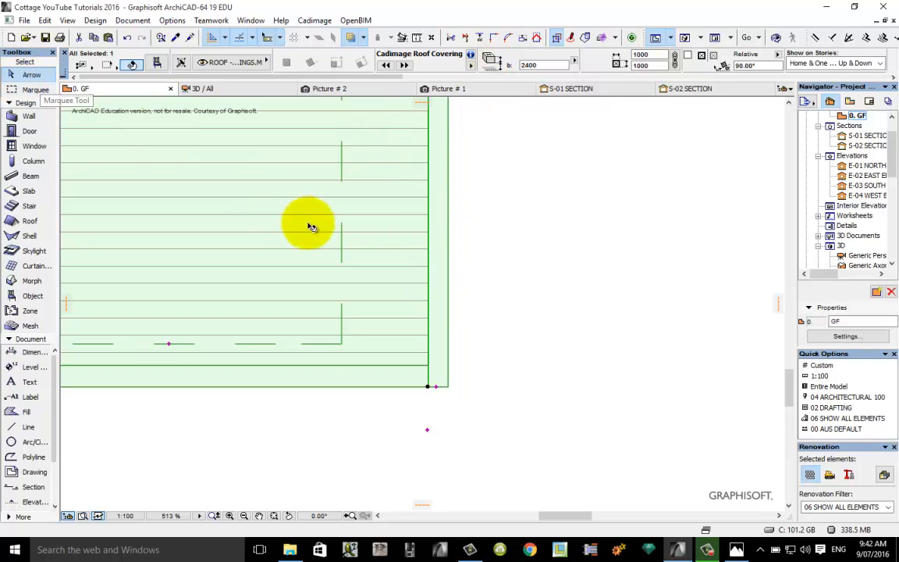
left_click(460, 376)
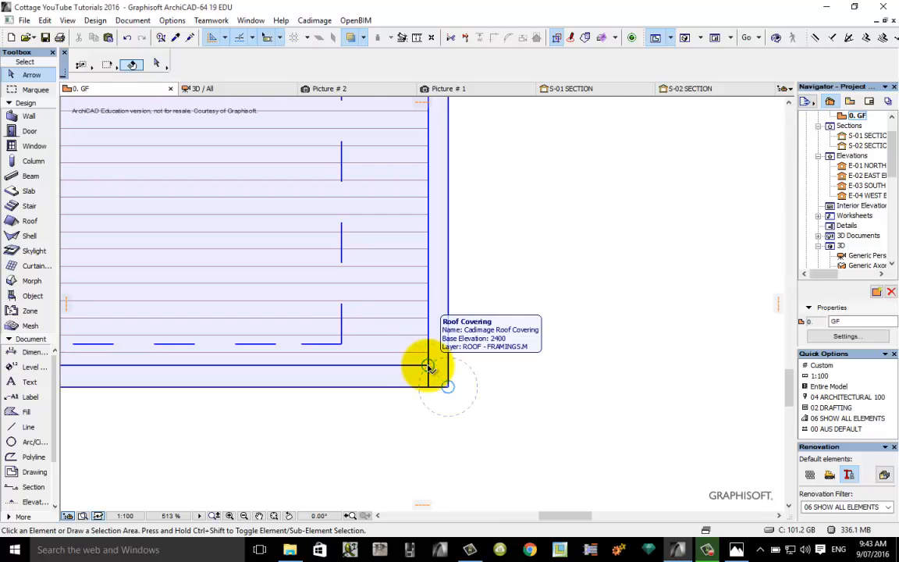
left_click(427, 365)
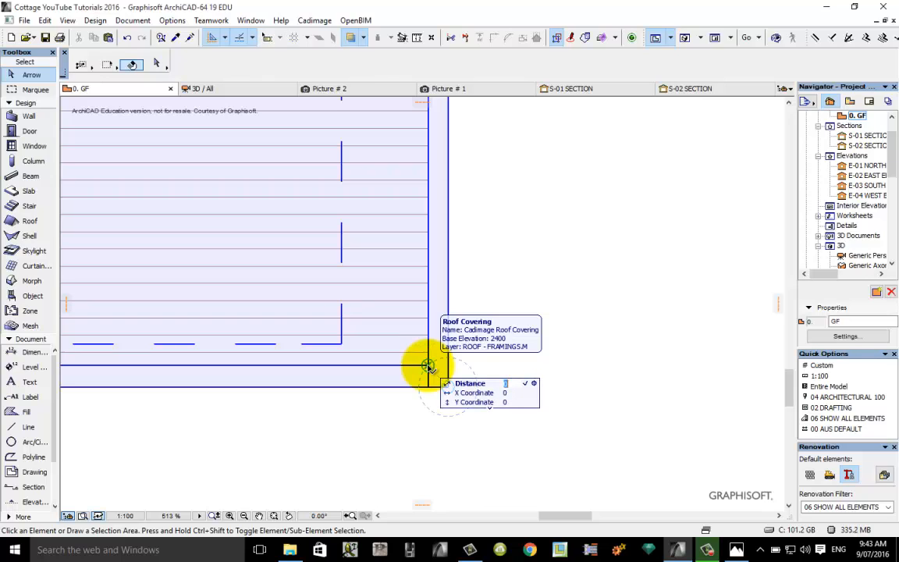
left_click(573, 260)
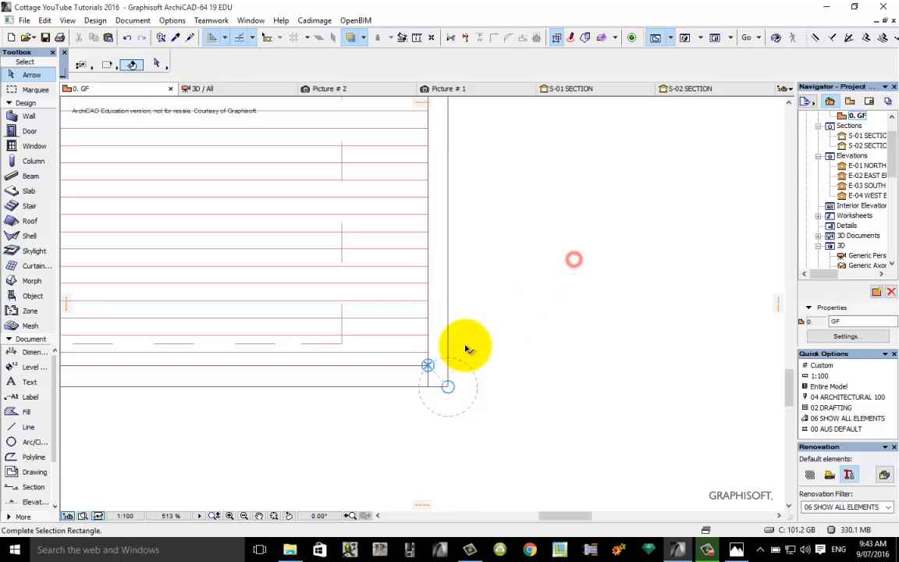
right_click(557, 321)
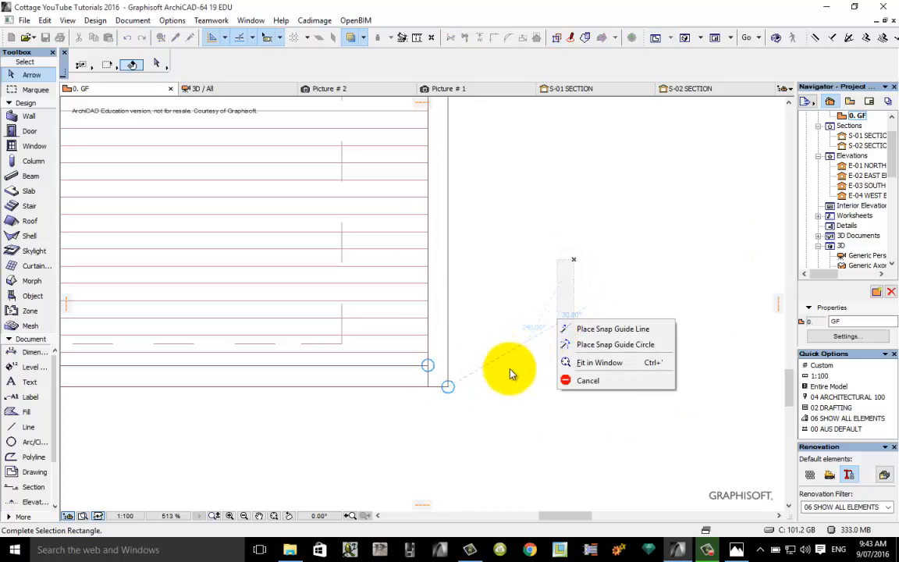
left_click(593, 381)
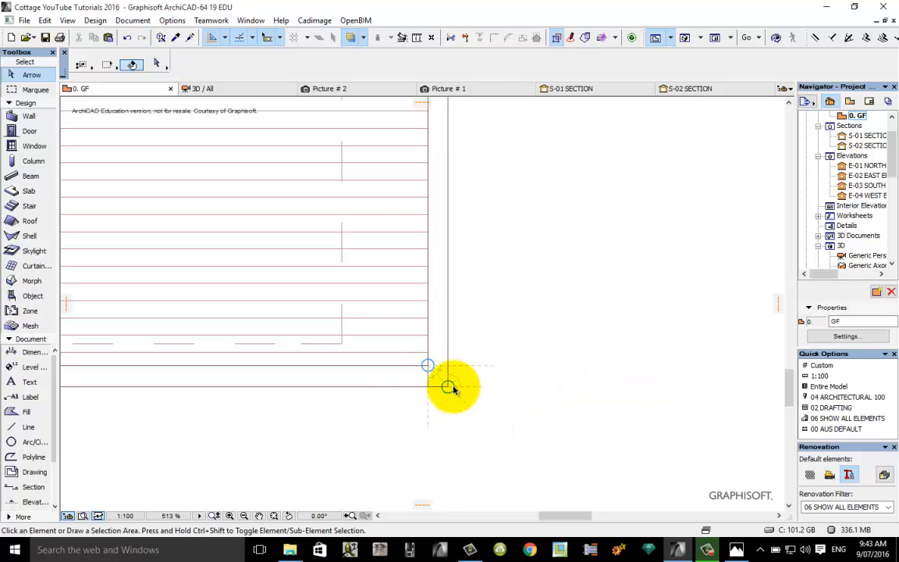
- Select the roof covering, move its downpipe north along the eastern gutter from the corner, and stretch the pipe's inner end to the wall line
left_click(449, 388)
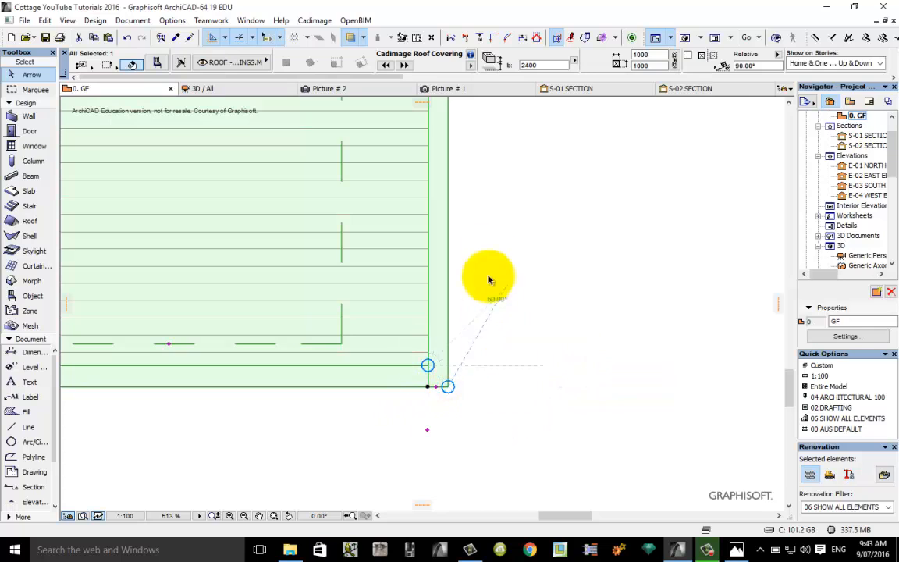
scroll(439, 405, "up", 3)
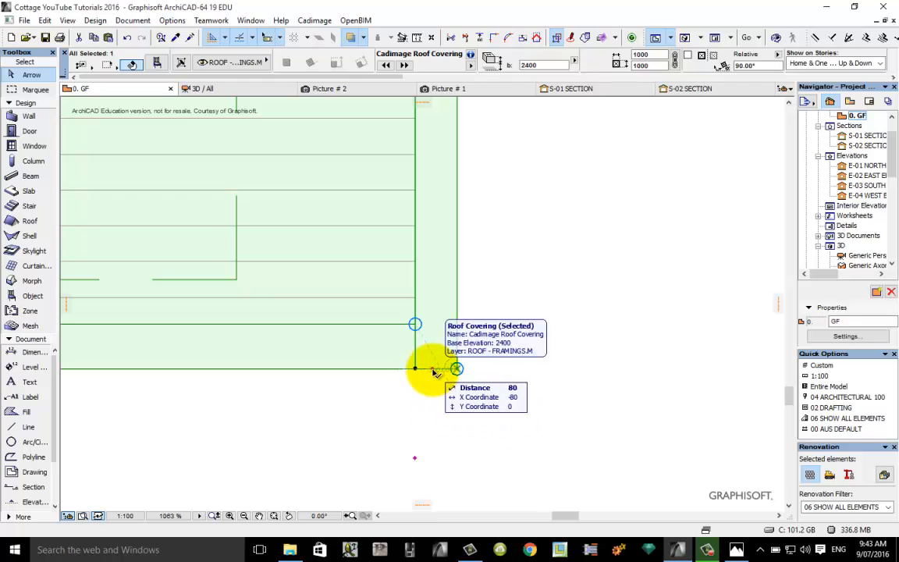
left_click(434, 369)
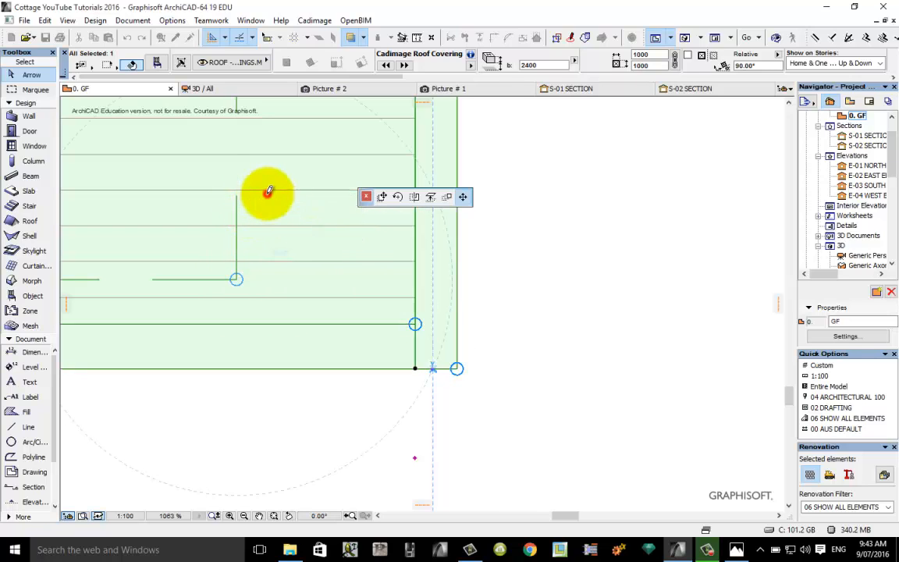
left_click(273, 193)
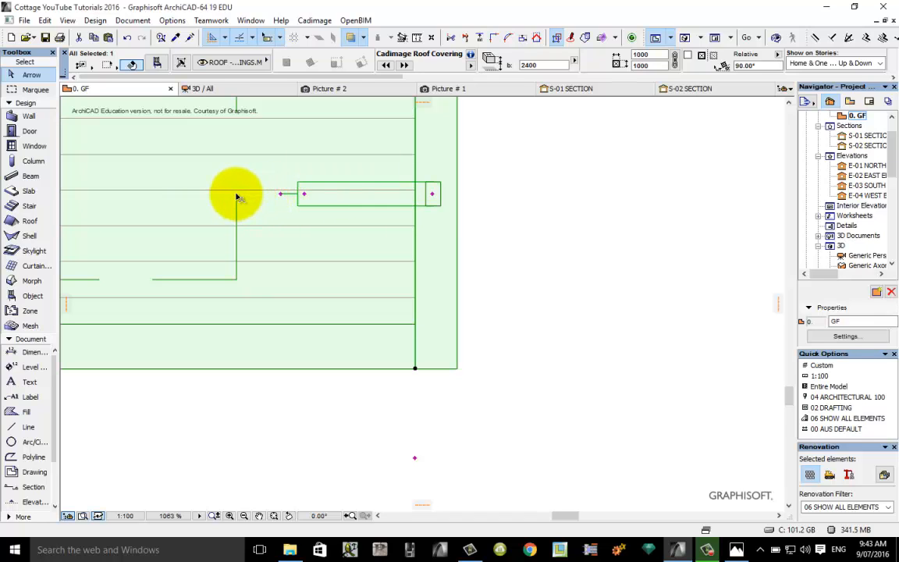
left_click(281, 194)
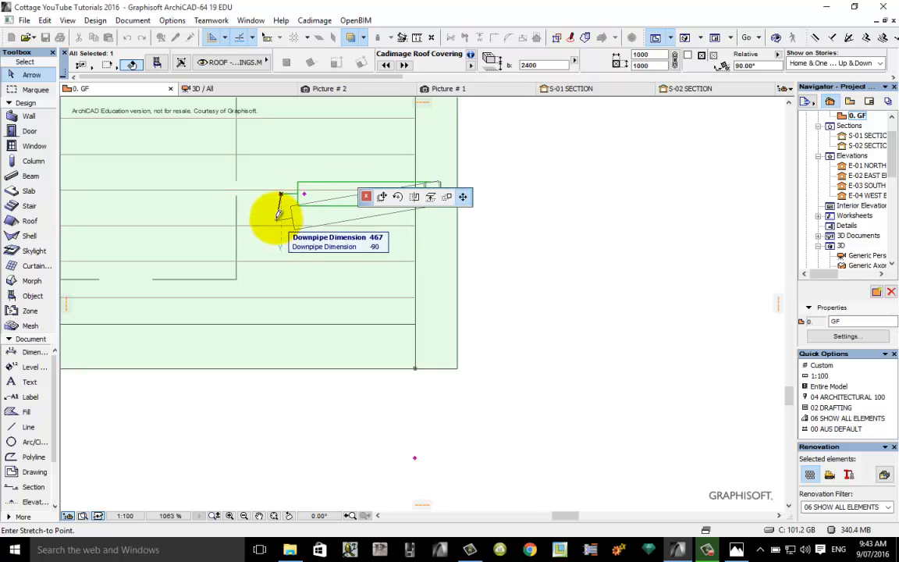
left_click(239, 191)
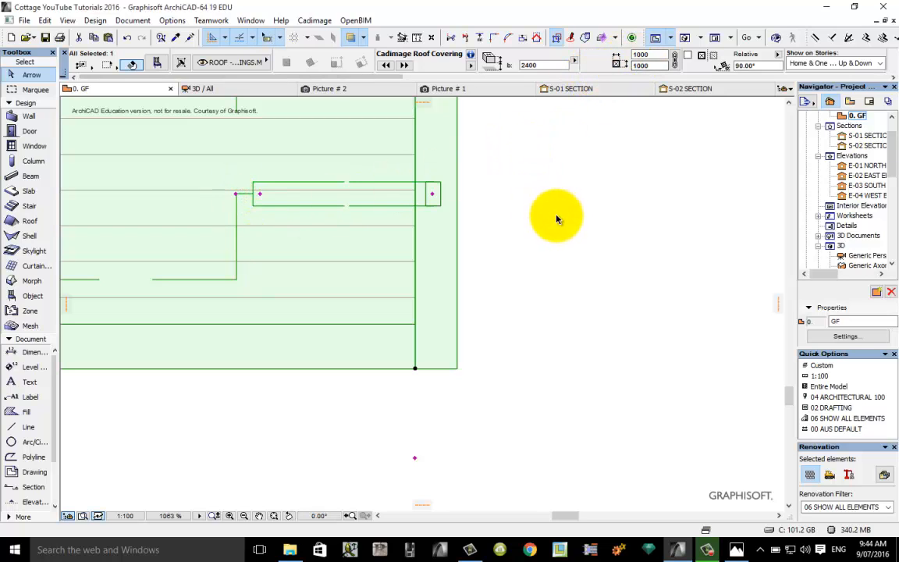
left_click(557, 220)
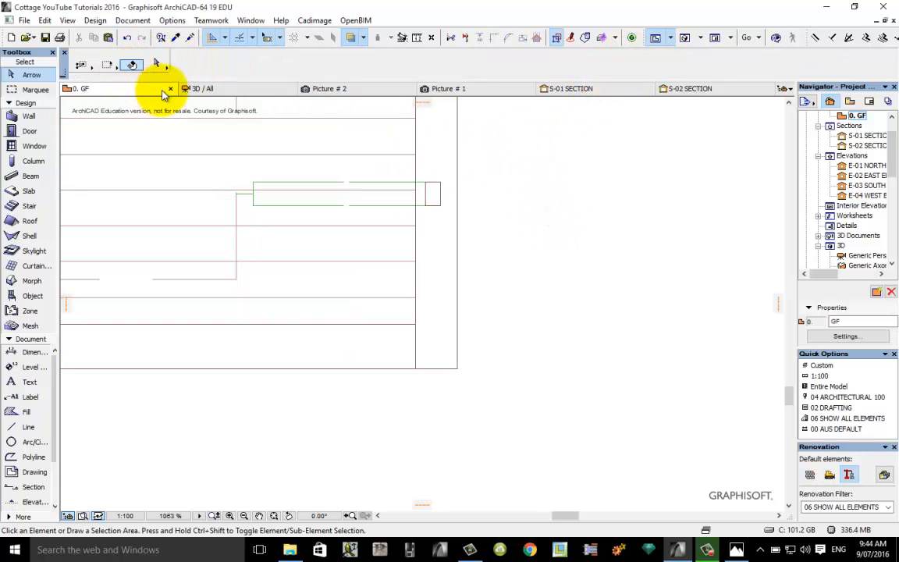
- Examine the repositioned downpipe, the gutter end and the barge board in the 3D view from several angles
mouse_move(217, 93)
left_mouse_down()
mouse_move(287, 95)
mouse_move(275, 86)
left_mouse_up()
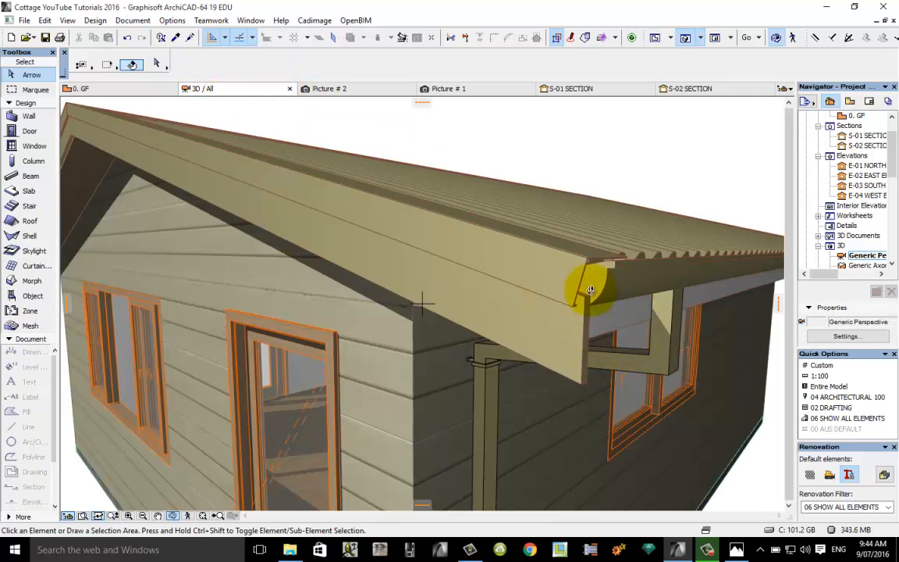
left_click_drag(664, 295, 723, 287)
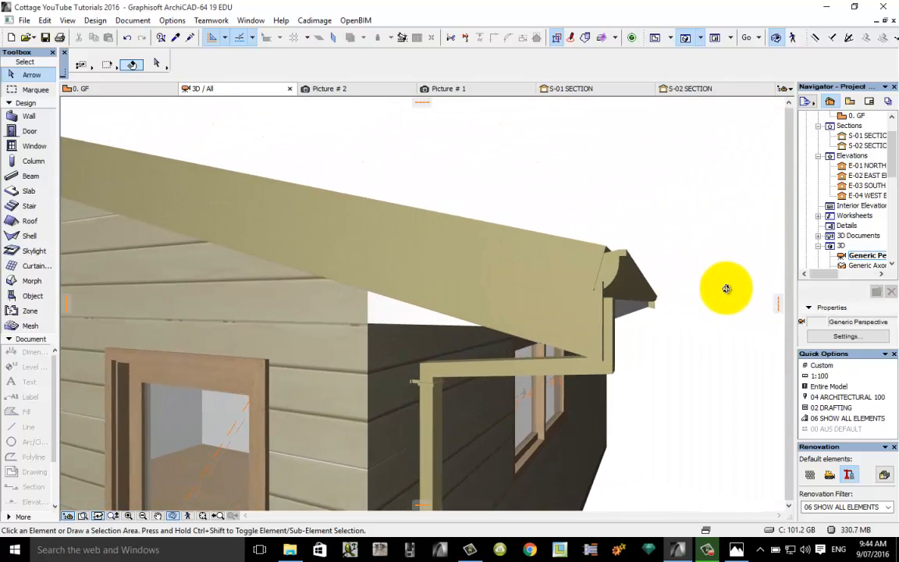
left_click_drag(576, 357, 868, 236)
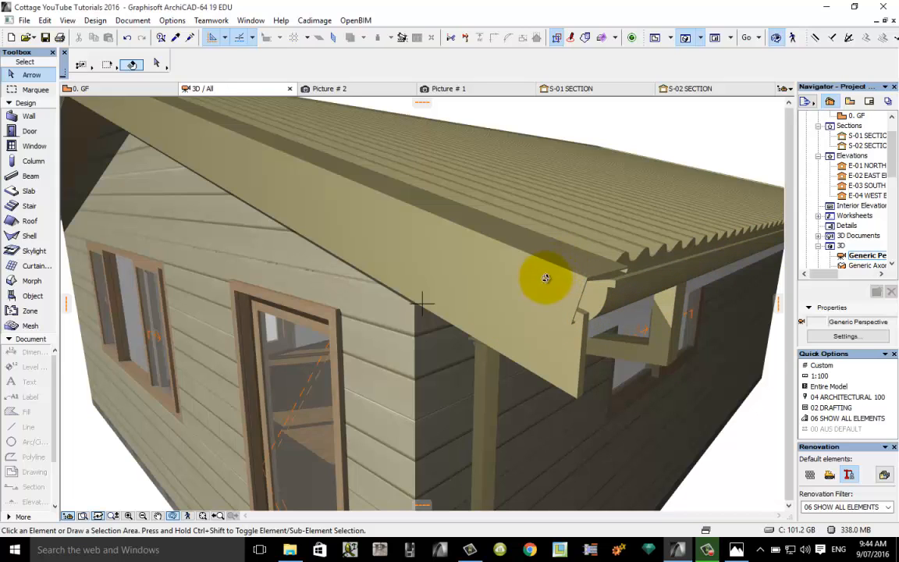
left_click_drag(548, 278, 528, 277)
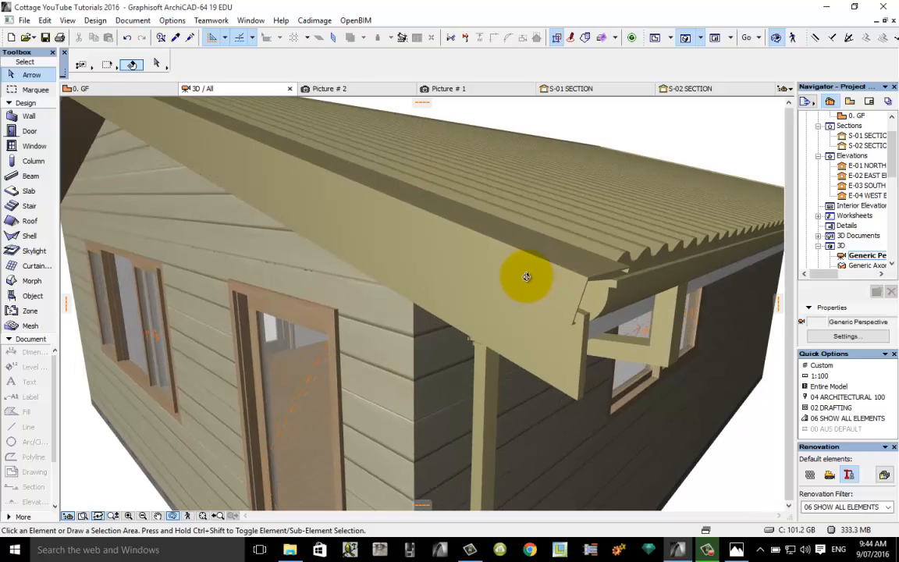
scroll(527, 277, "down", 3)
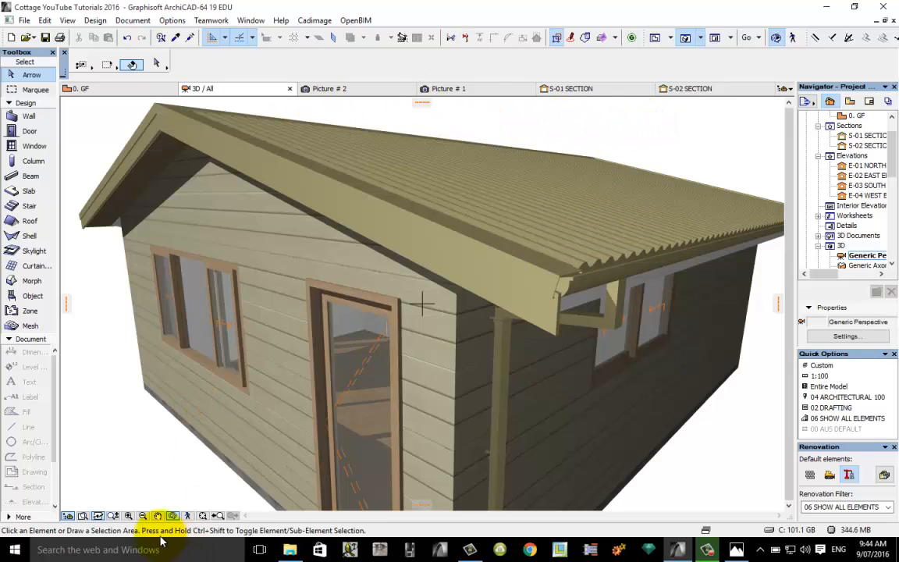
left_click(173, 516)
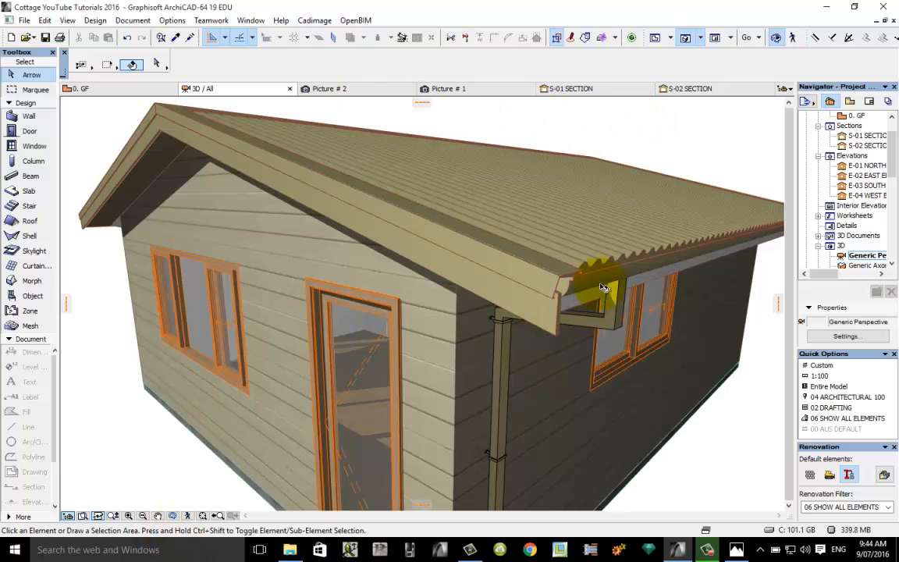
- Change the cladding surface of the eastern roof covering to Paint - Ivory Black
left_click(618, 265)
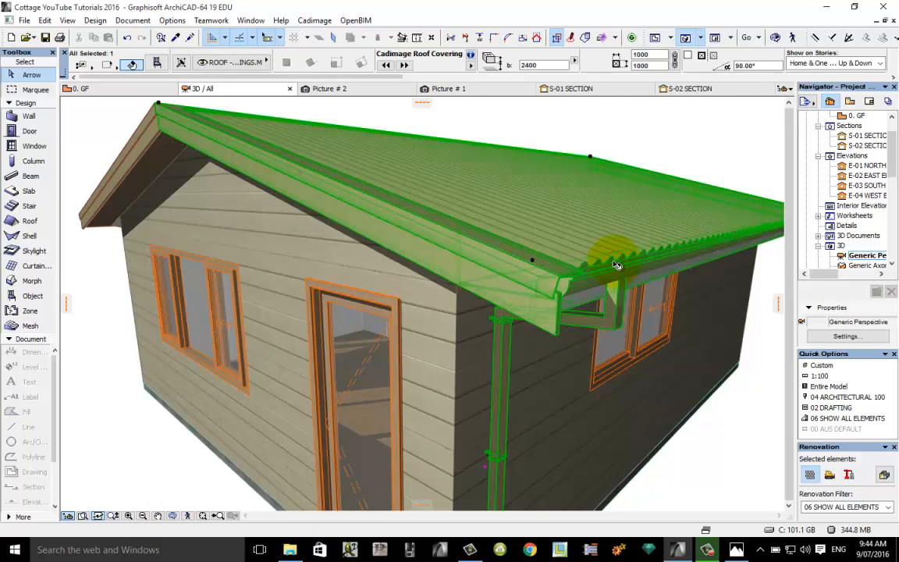
left_click(157, 64)
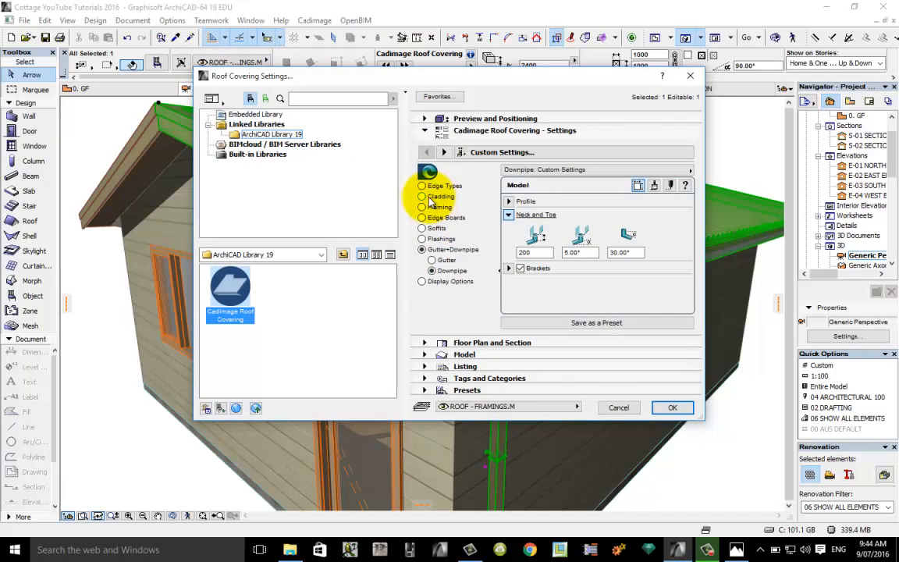
left_click(422, 196)
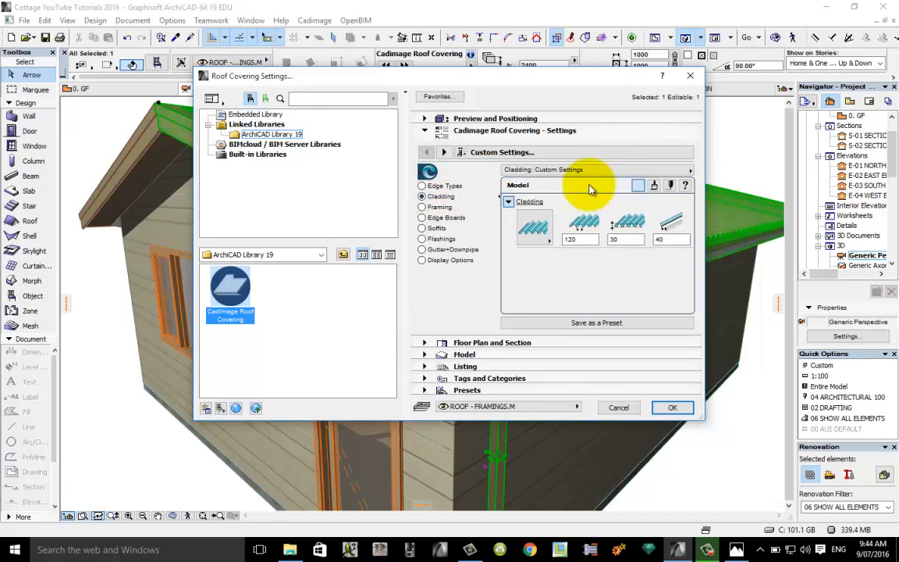
left_click(653, 188)
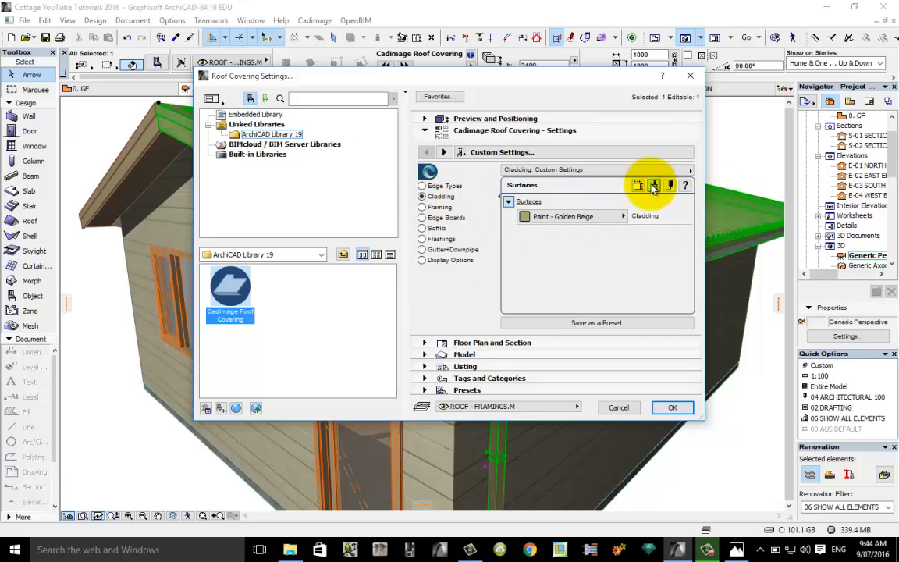
left_click(622, 216)
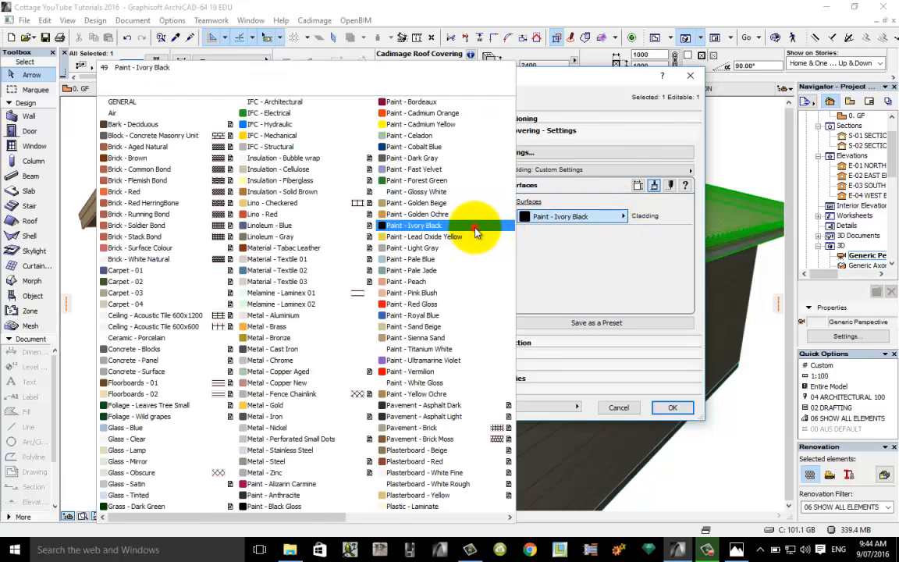
left_click(475, 229)
left_click(669, 408)
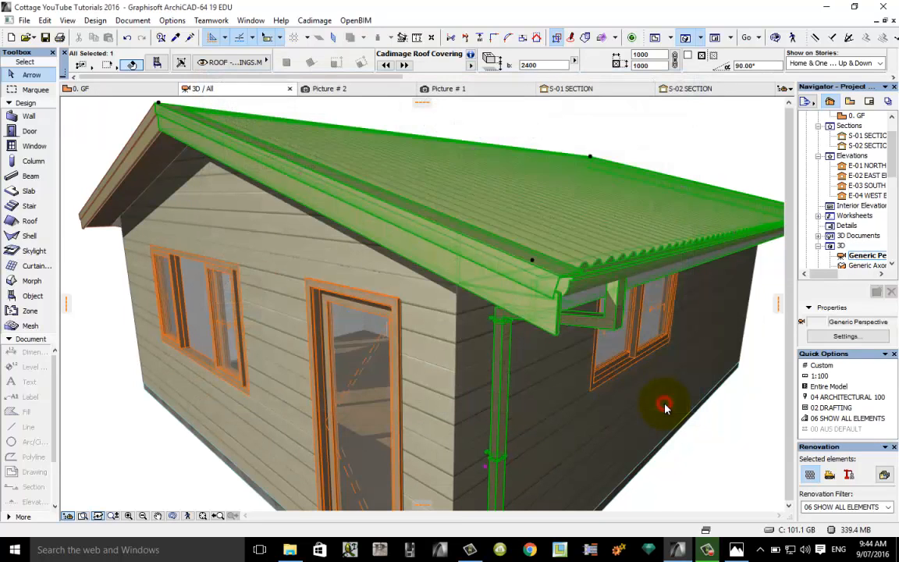
left_click(742, 135)
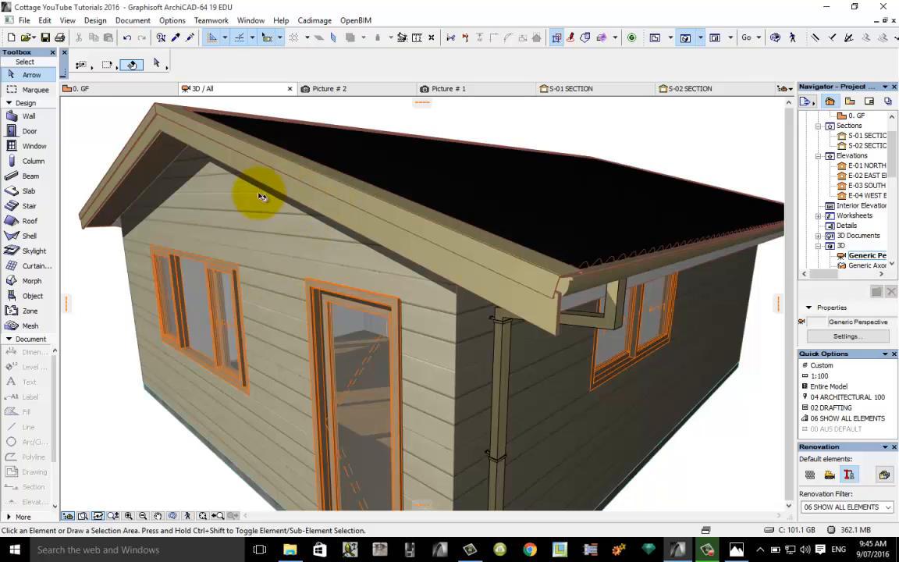
- Select the gable wall with the door and look through the Cadimage Coverings commands, including Wall Coverings
left_click(252, 253)
left_click(252, 250)
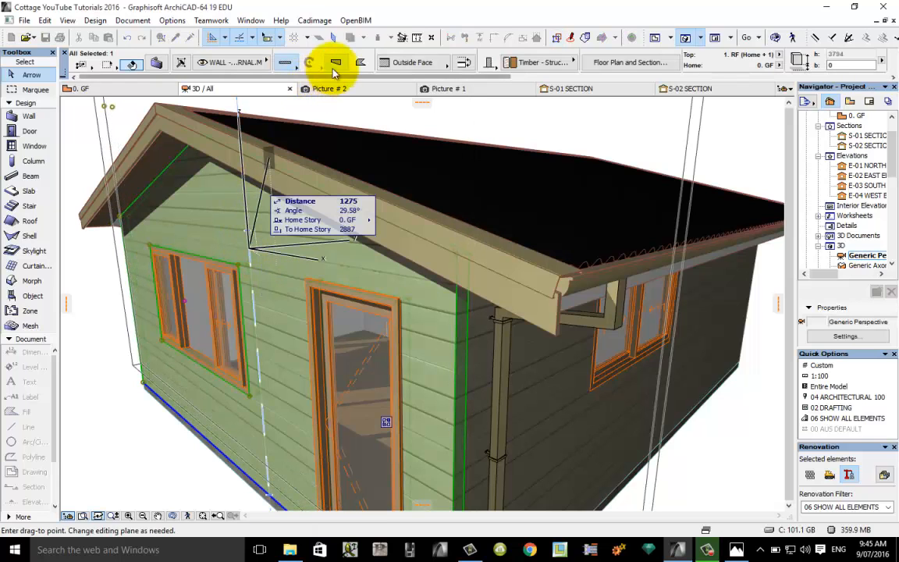
left_click(313, 22)
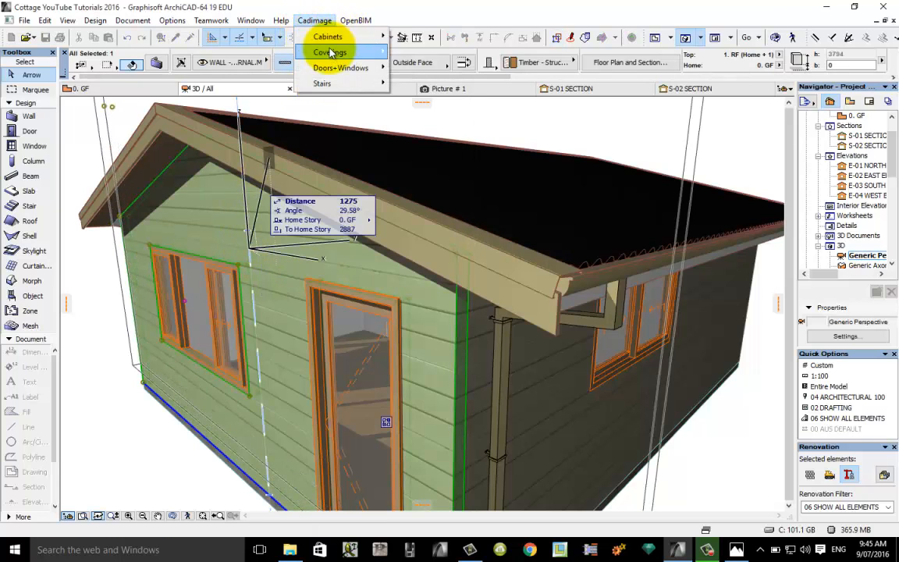
mouse_move(343, 53)
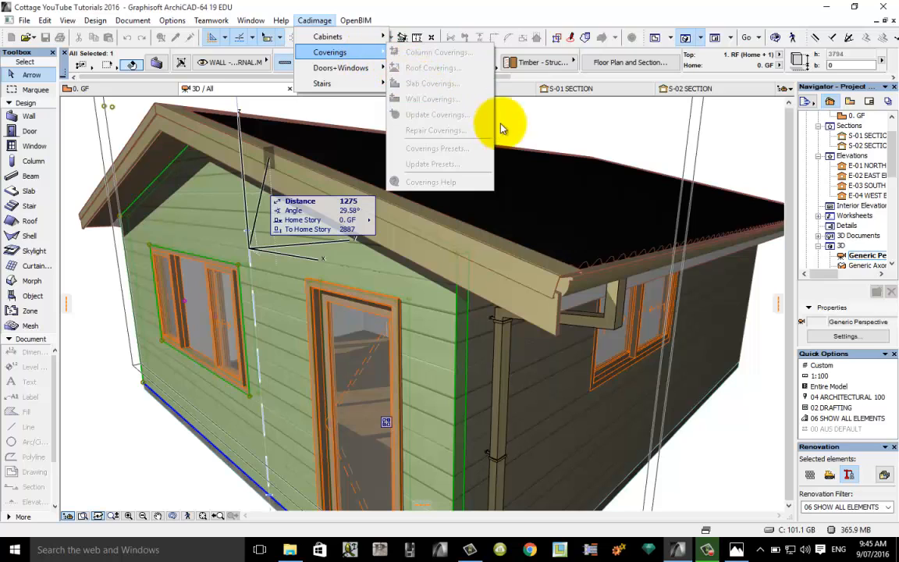
left_click(656, 120)
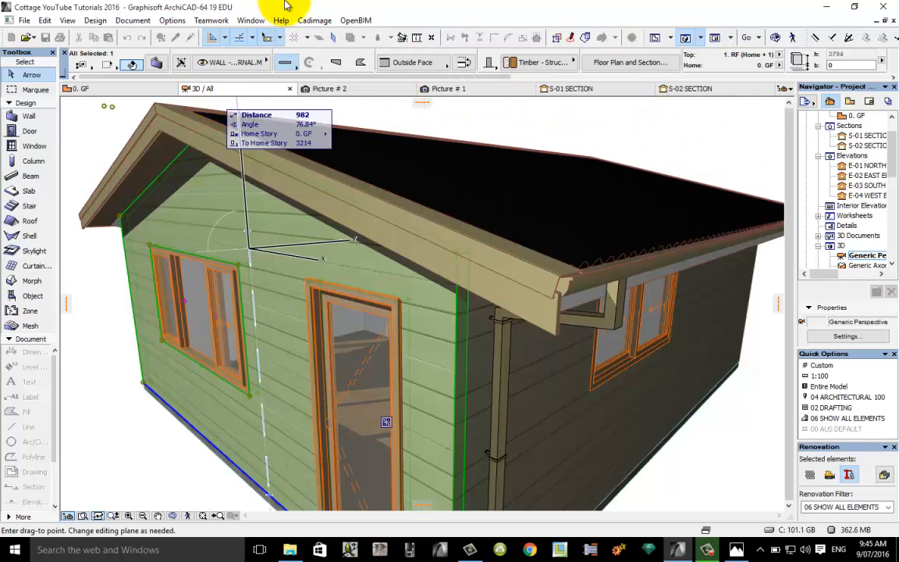
left_click(304, 21)
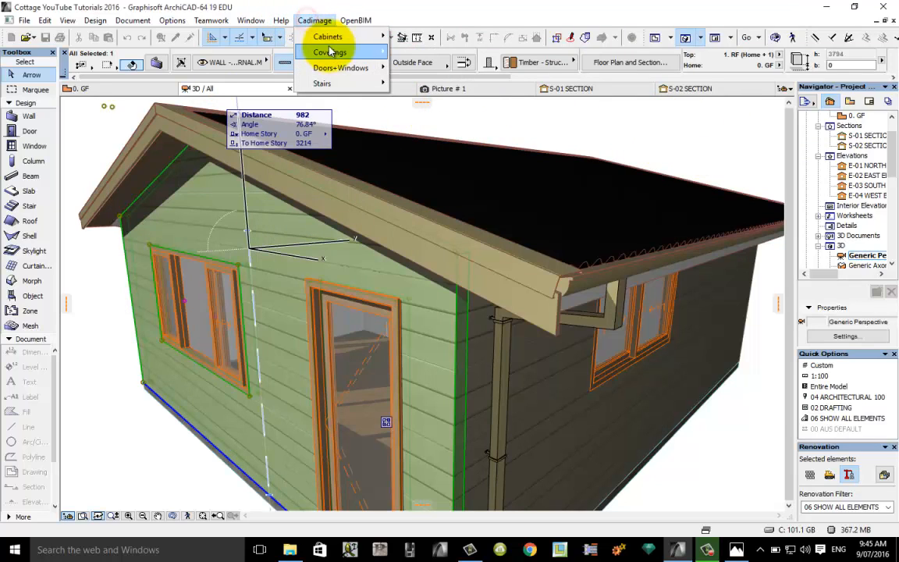
mouse_move(332, 52)
left_click(704, 134)
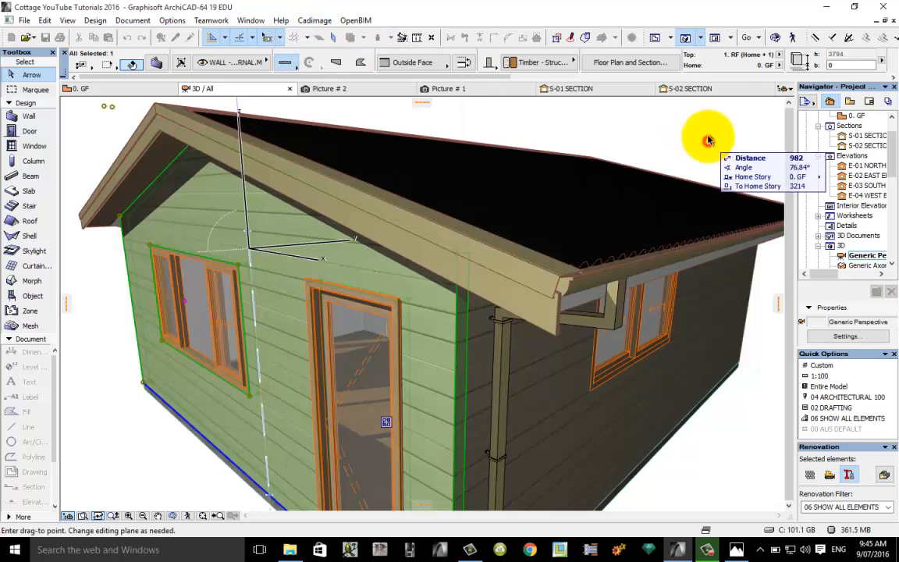
- Return to the ground floor plan and view the south-east part of the roof covering with its downpipe
left_click(655, 37)
scroll(555, 259, "down", 4)
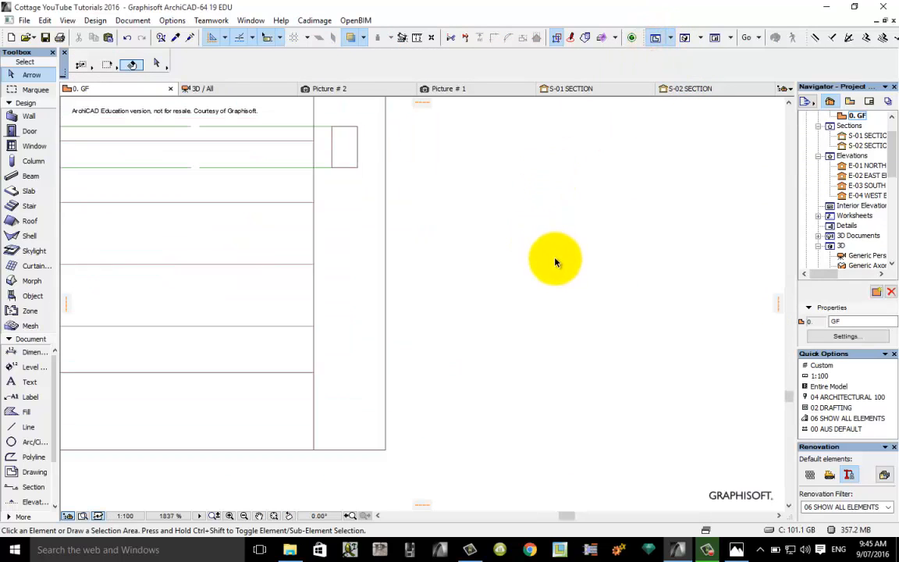
scroll(555, 260, "down", 2)
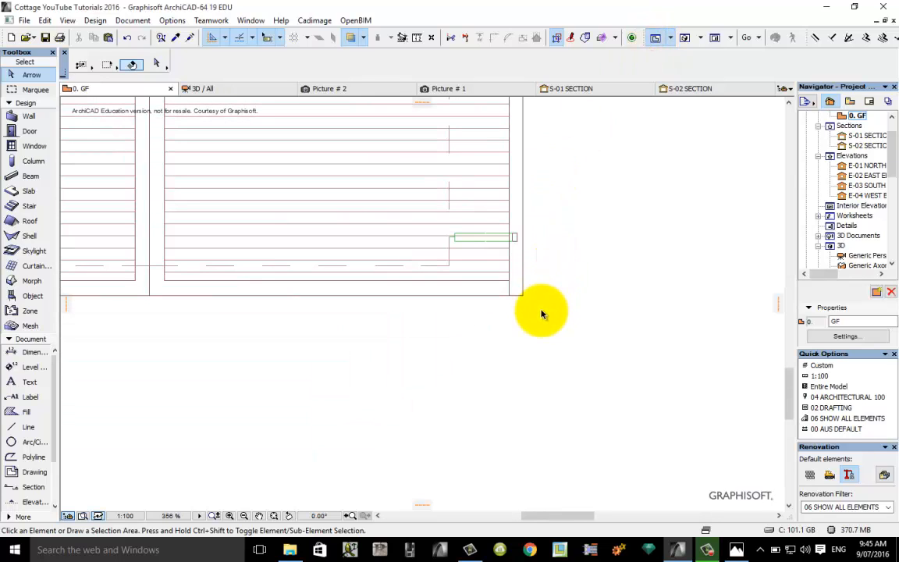
scroll(511, 387, "down", 2)
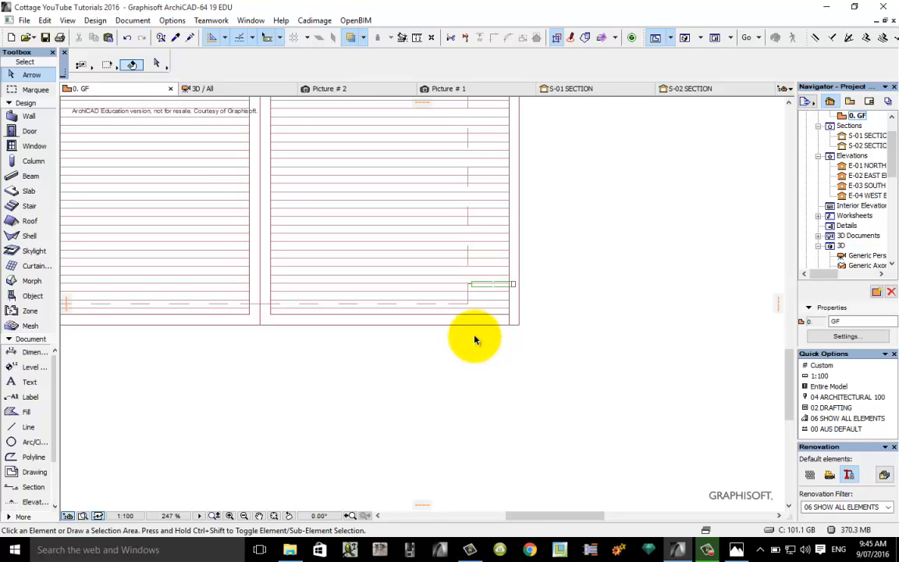